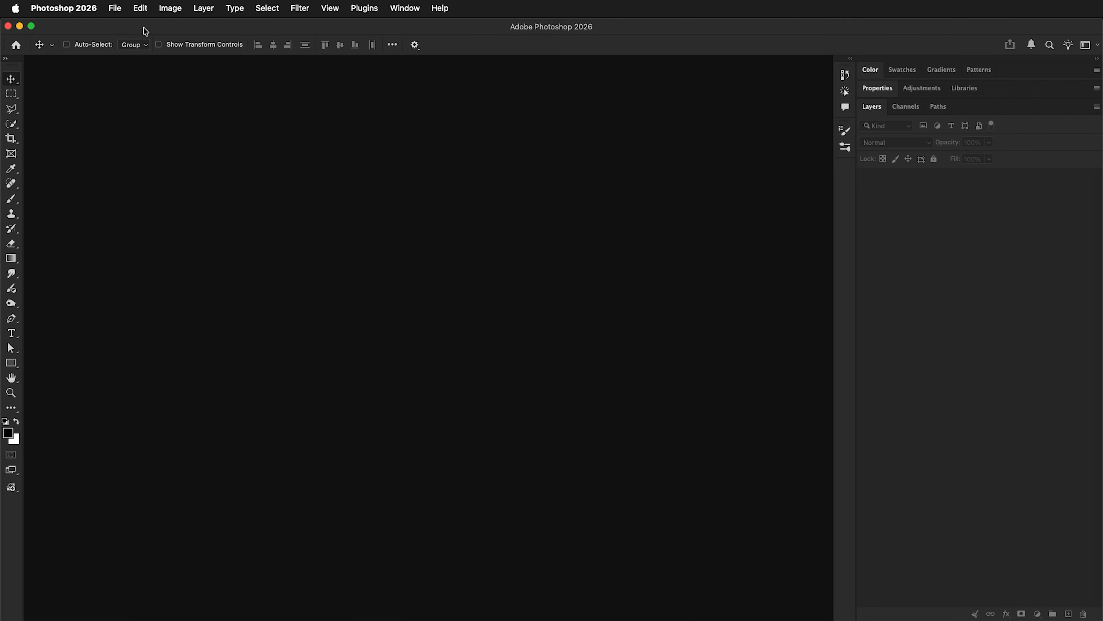
pyautogui.click(115, 9)
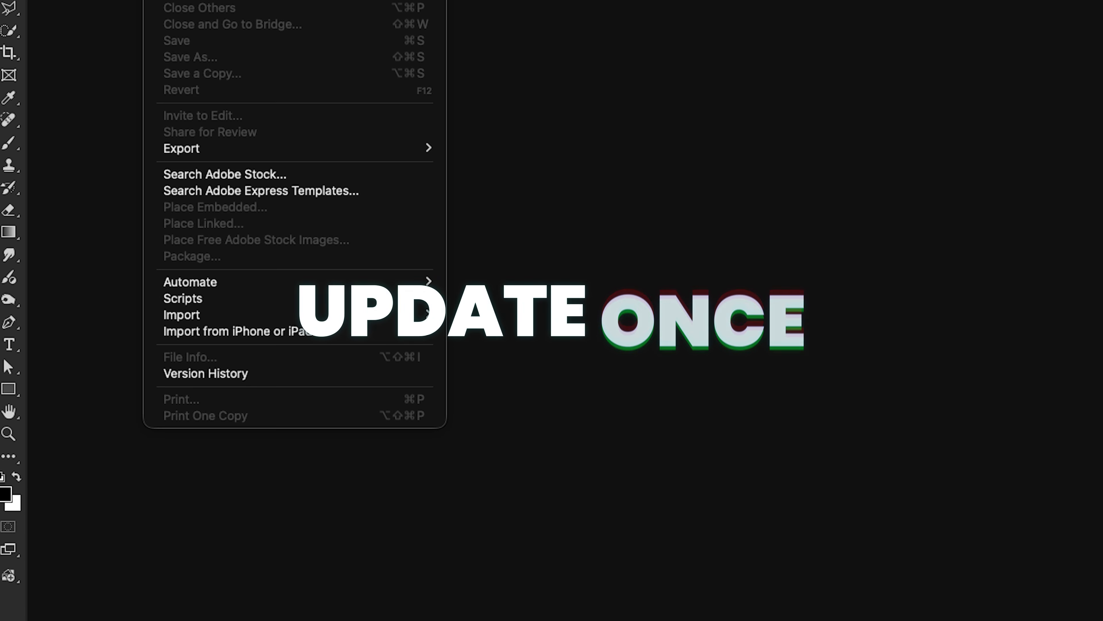
pyautogui.moveTo(296, 285)
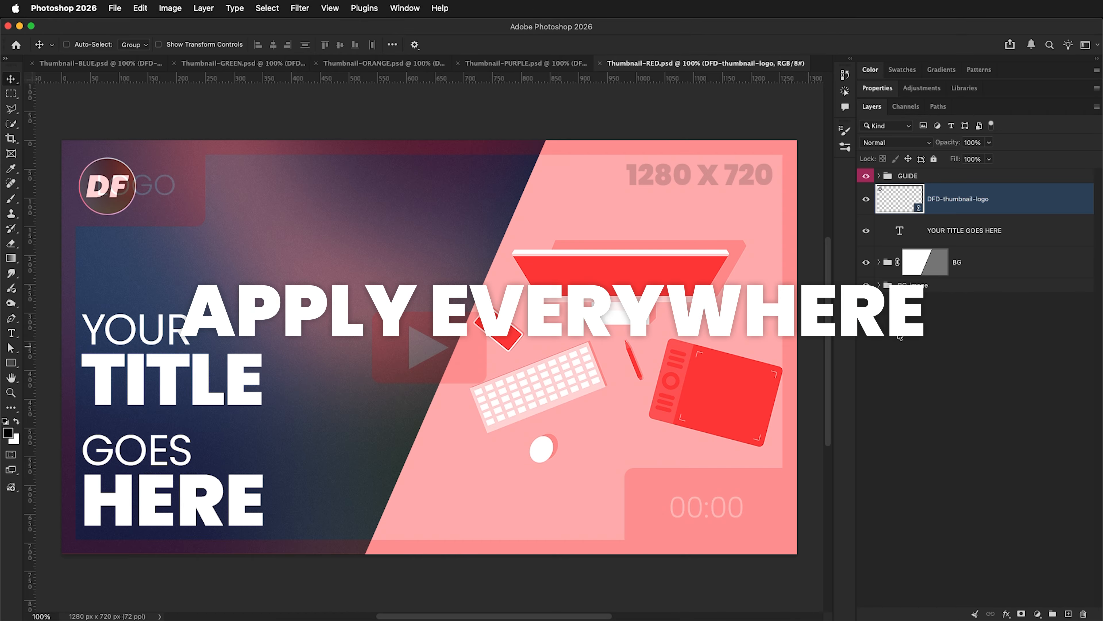
# Review the logo placement in the blue, green, orange, purple and red thumbnail documents
pyautogui.click(108, 64)
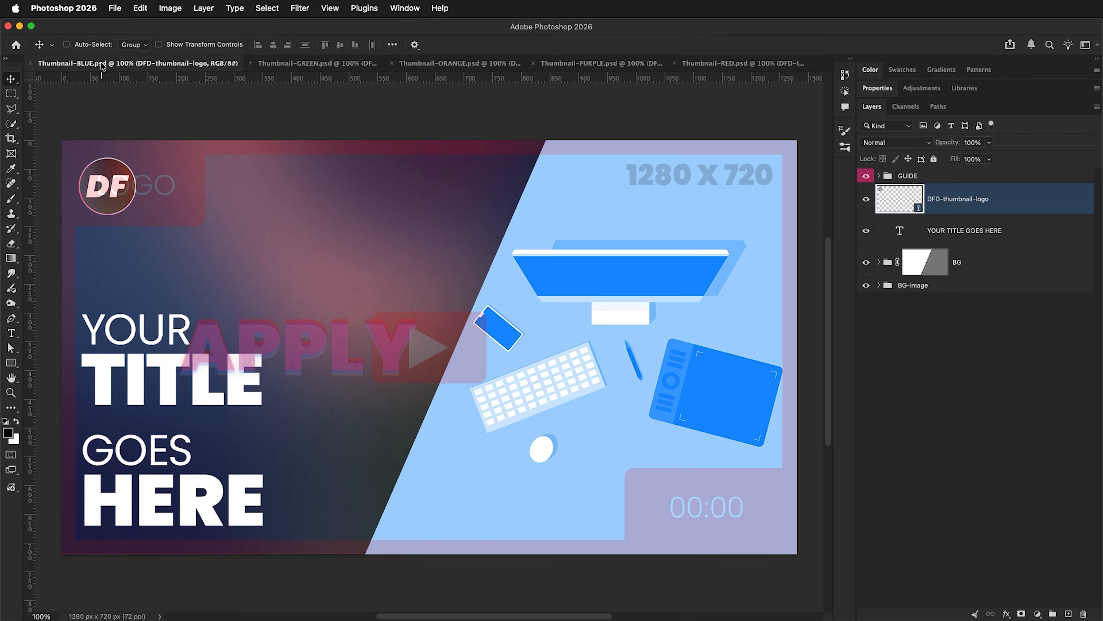
pyautogui.click(322, 64)
pyautogui.click(459, 64)
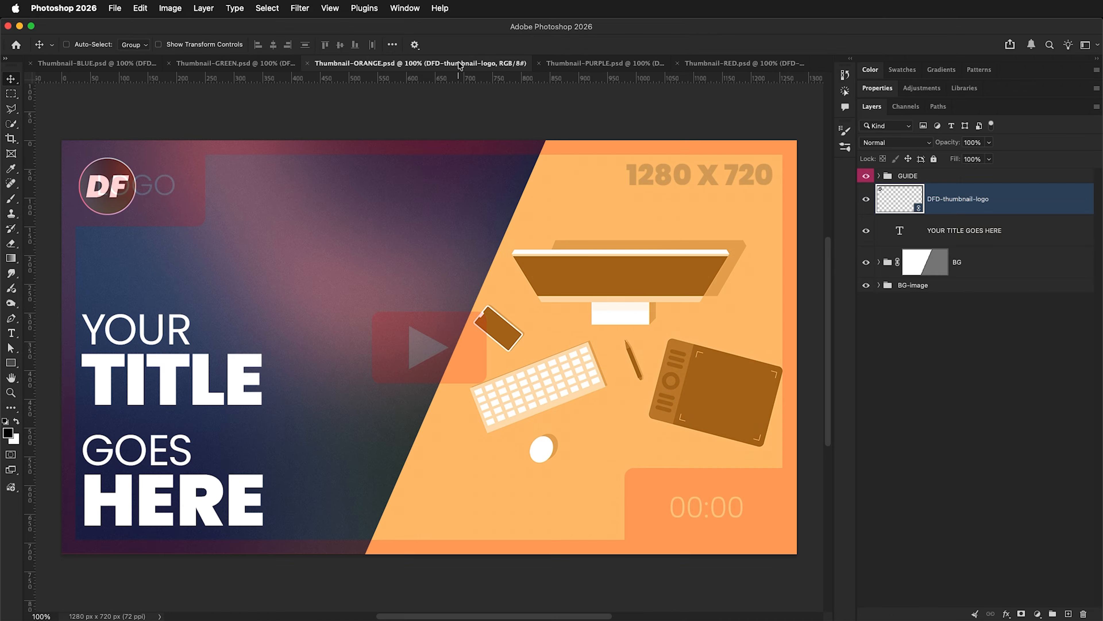
pyautogui.click(614, 65)
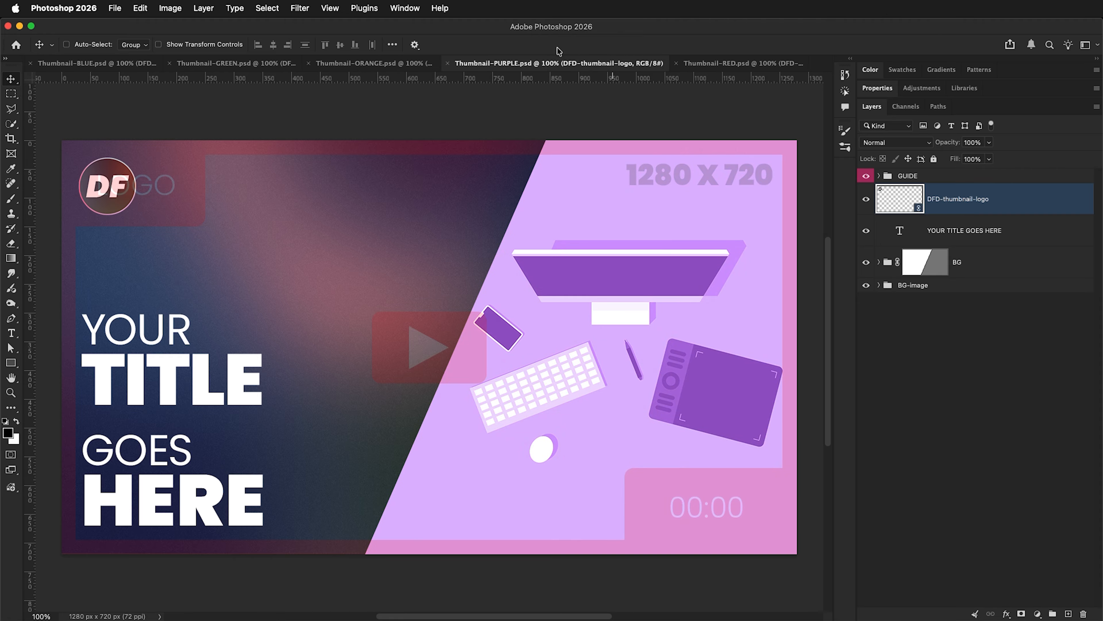
pyautogui.click(732, 65)
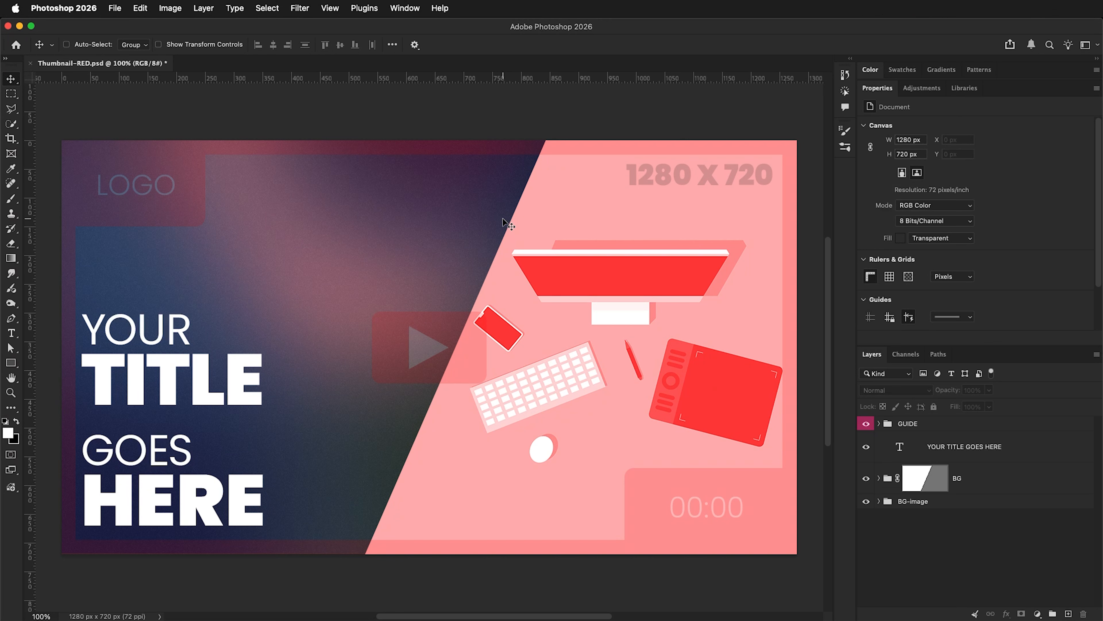
# Create a new action set named Logo
pyautogui.click(843, 92)
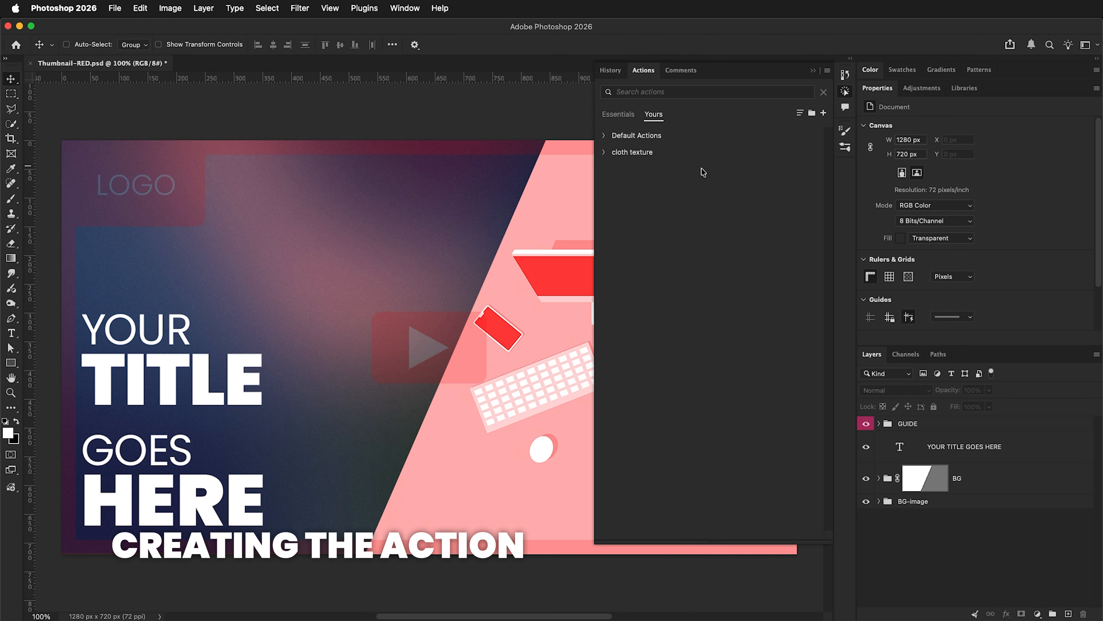
pyautogui.click(811, 113)
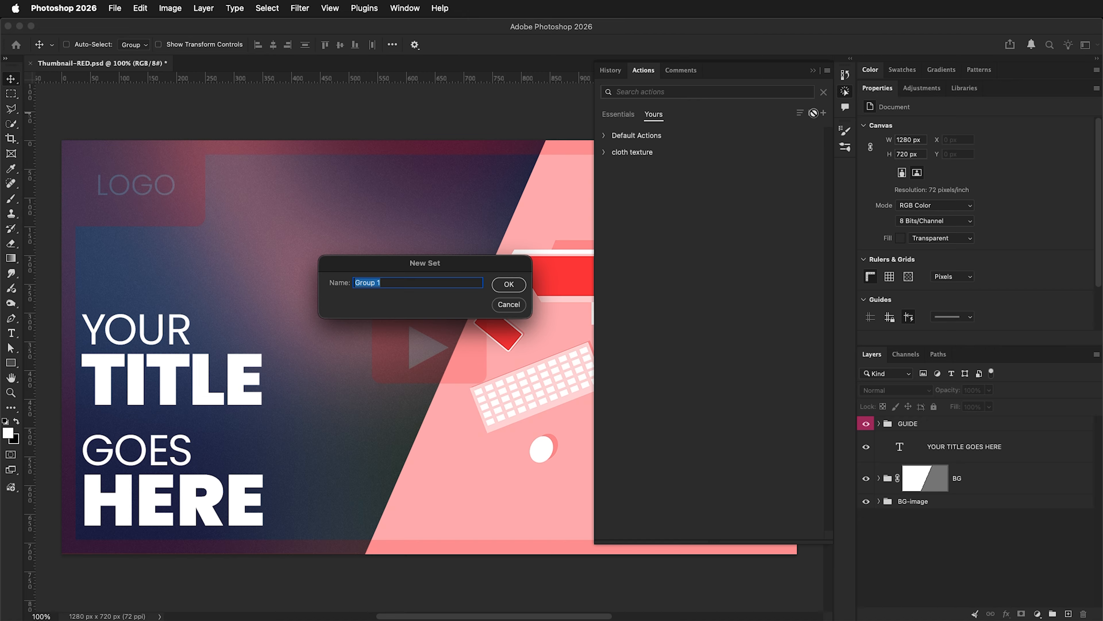
pyautogui.write('L')
pyautogui.click(505, 287)
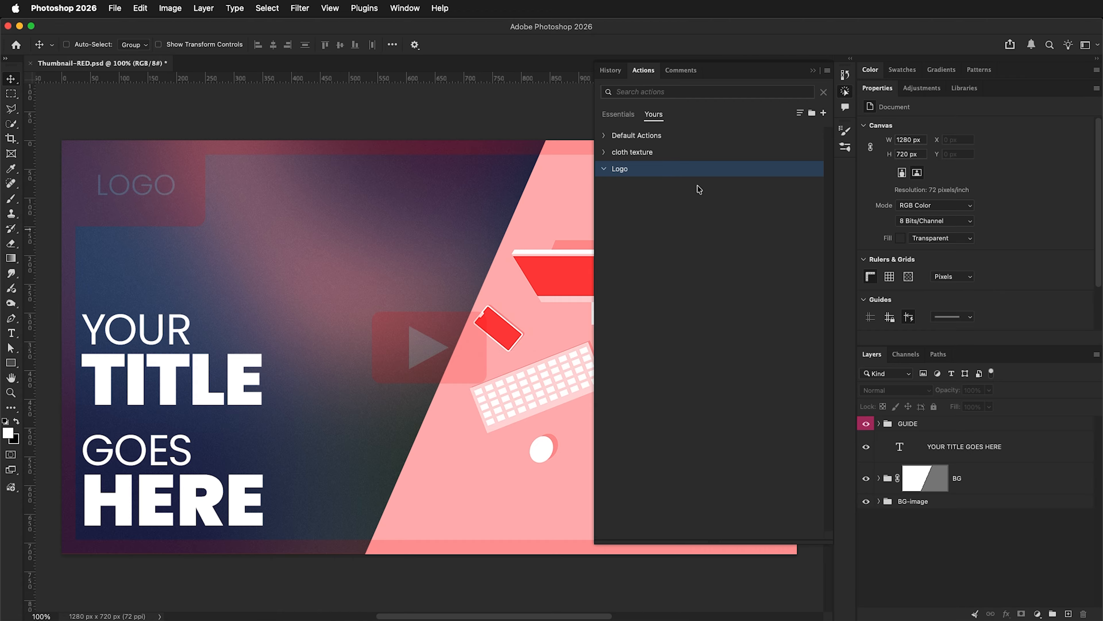
# Preview the thumbnail PSD files in the ORIGINAL folder, from Thumbnail-BLUE.psd through Thumbnail-RED.psd
pyautogui.press('super+o')
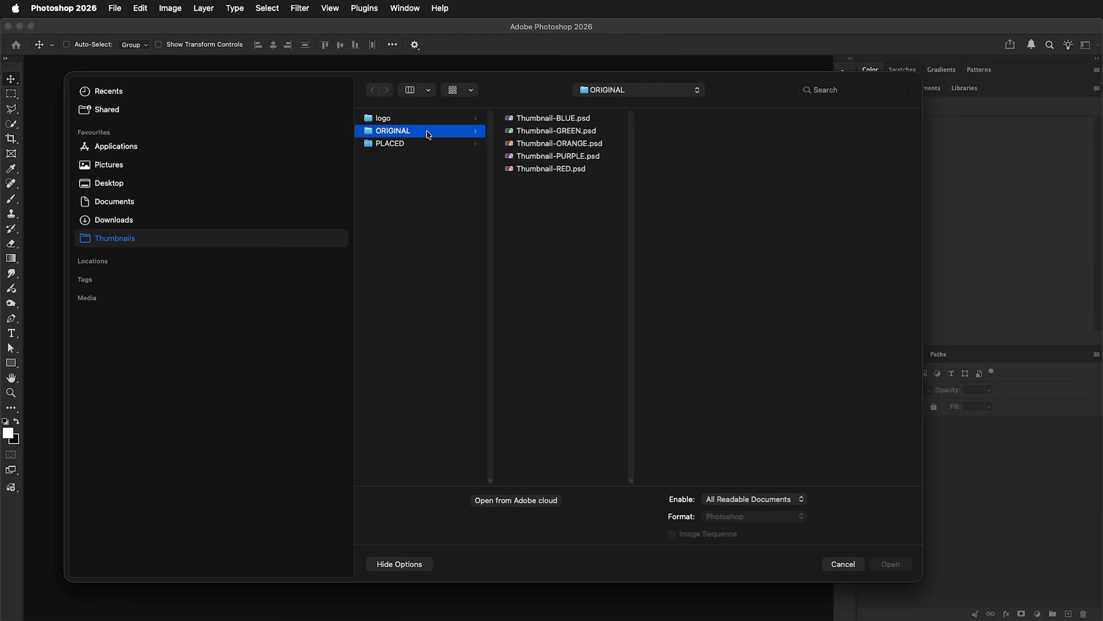
pyautogui.click(567, 121)
pyautogui.press('Down')
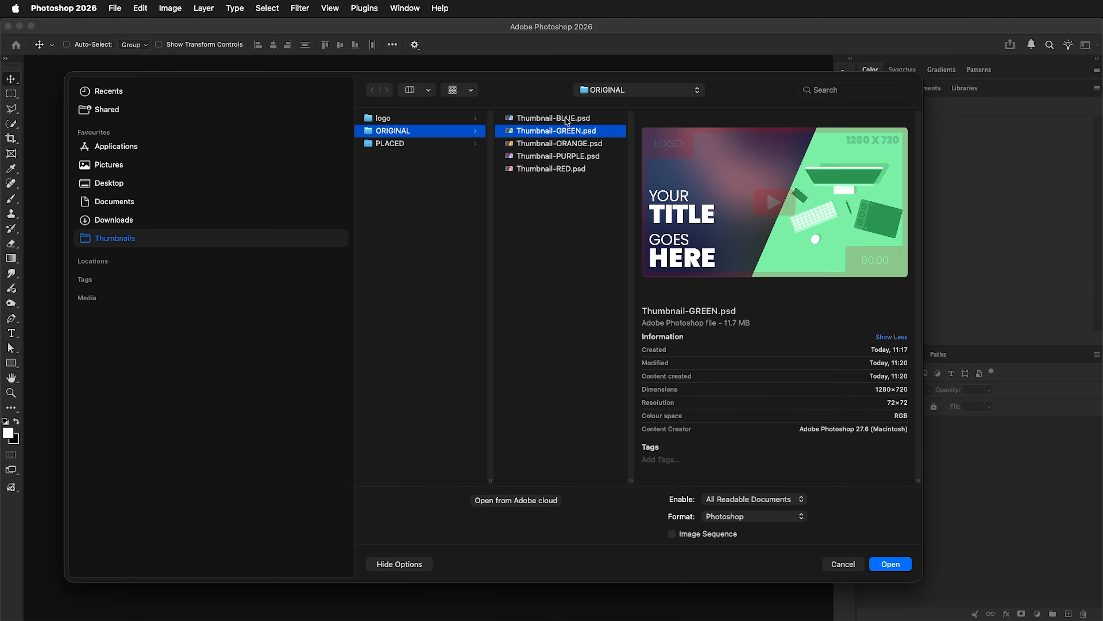
pyautogui.press('Down')
pyautogui.press('Down')
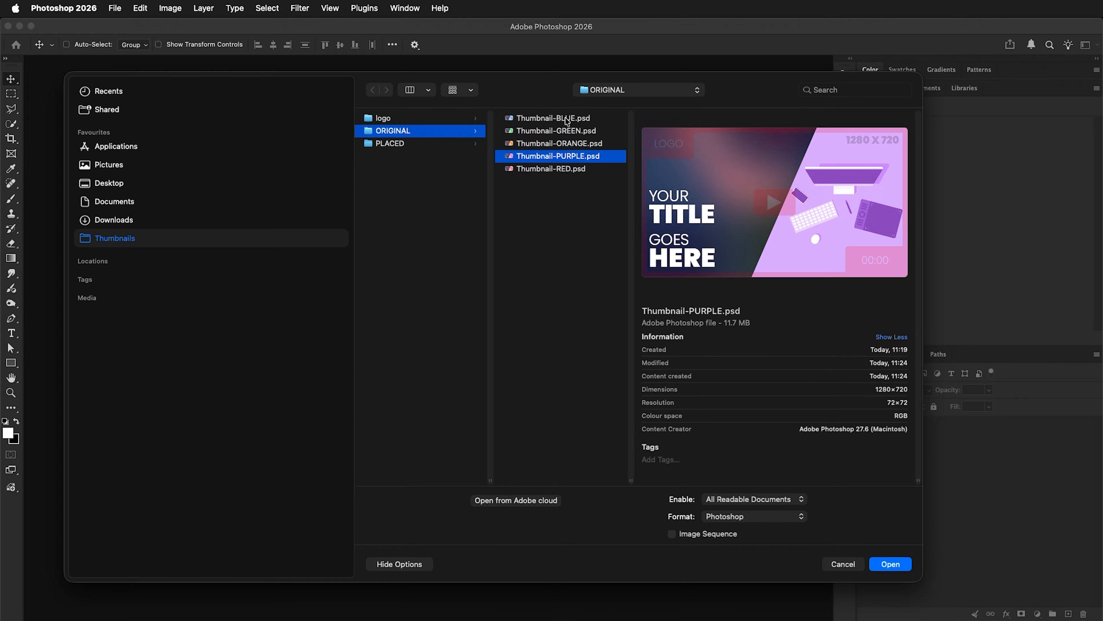
pyautogui.press('Down')
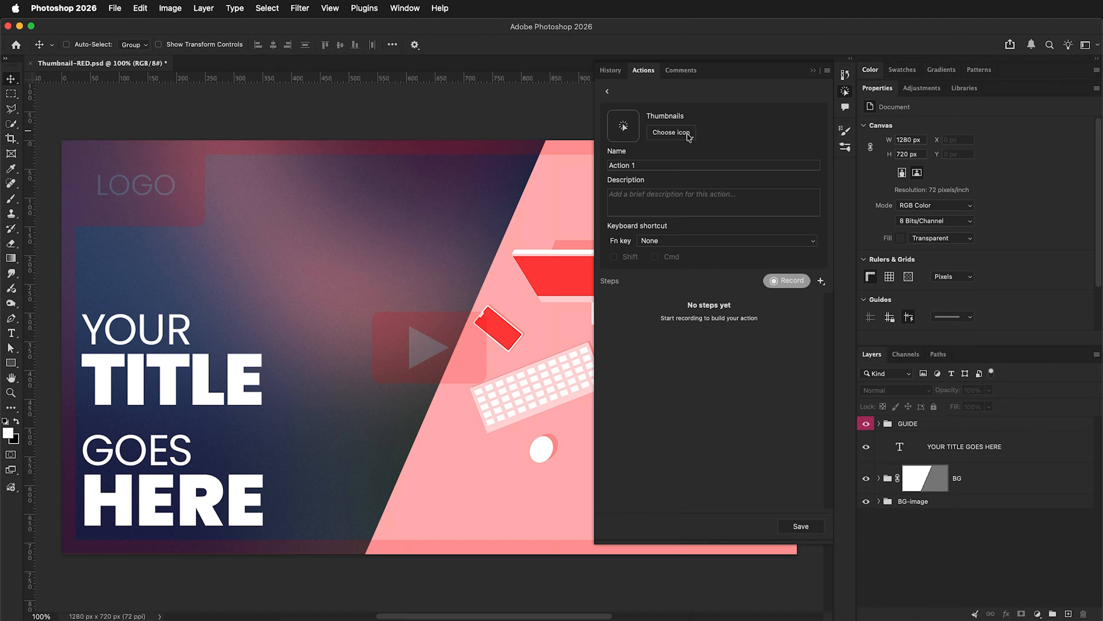
# Name the new action Logo Placement, give it a green icon of a selection frame with a cursor, and start recording it
pyautogui.click(690, 137)
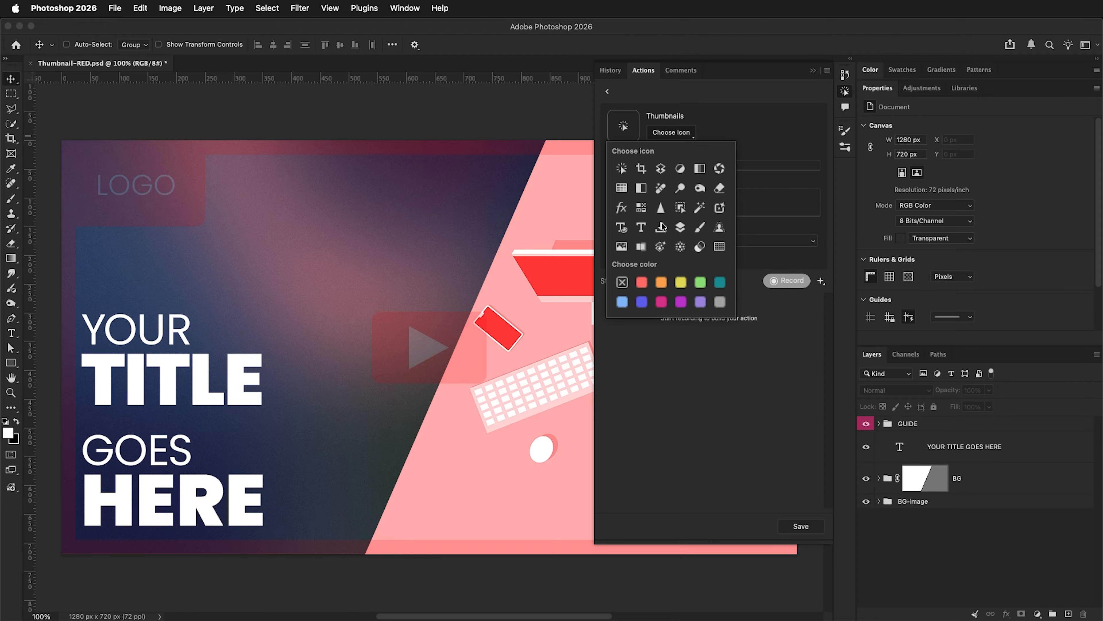
pyautogui.click(680, 209)
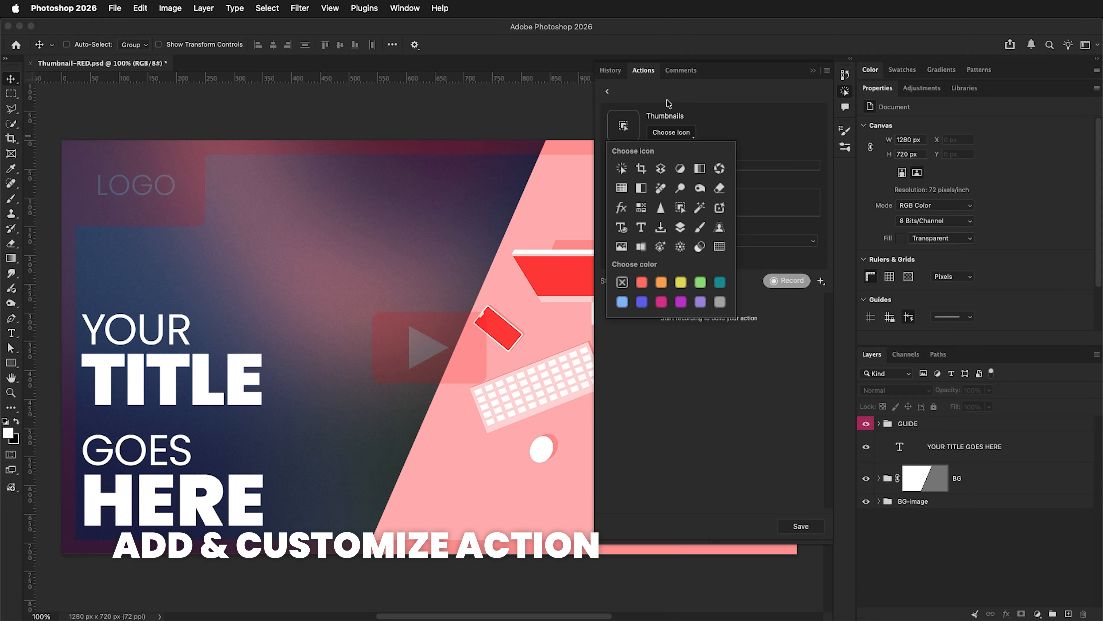
pyautogui.click(672, 116)
pyautogui.moveTo(641, 165); pyautogui.dragTo(580, 165)
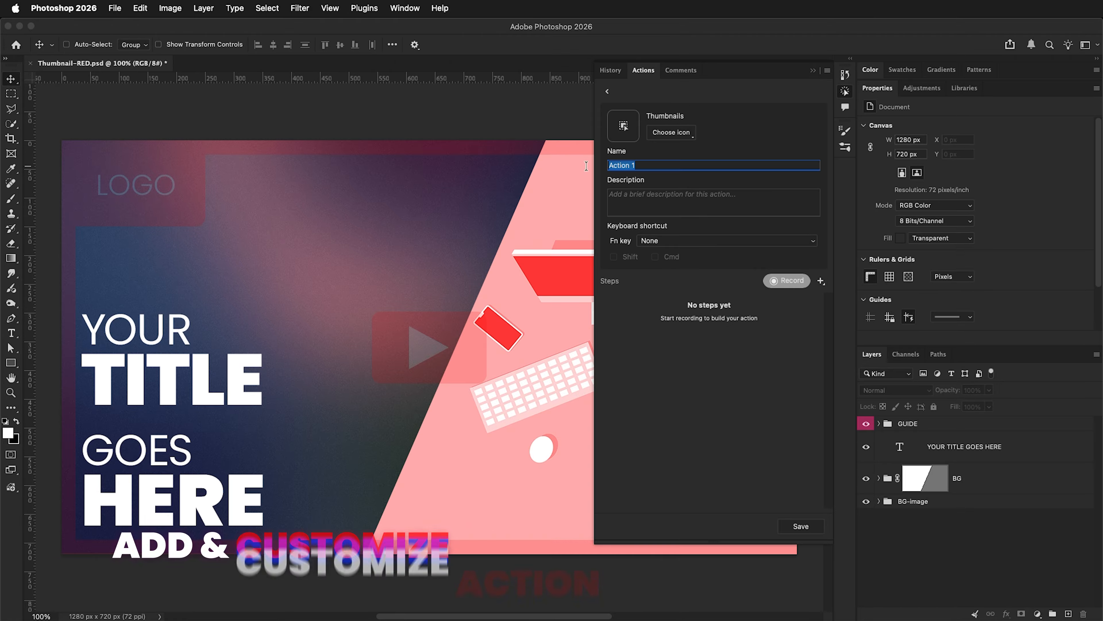
pyautogui.write('Logo Placement')
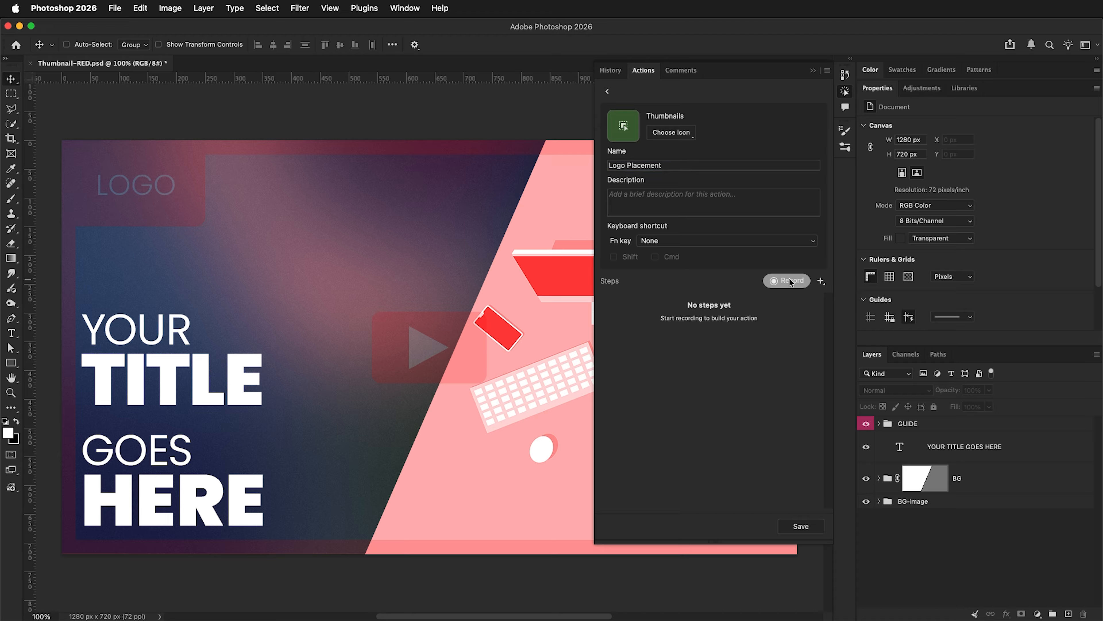
pyautogui.click(790, 282)
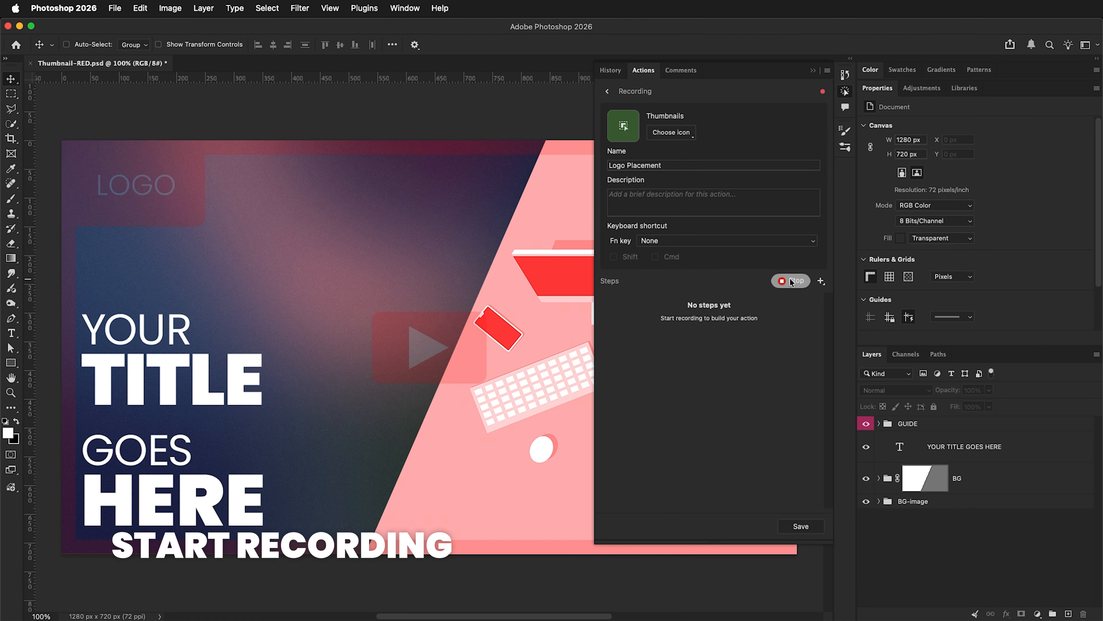
# Place DFD-thumbnail-logo.psd from the logo folder into the red thumbnail as a linked smart object
pyautogui.click(843, 88)
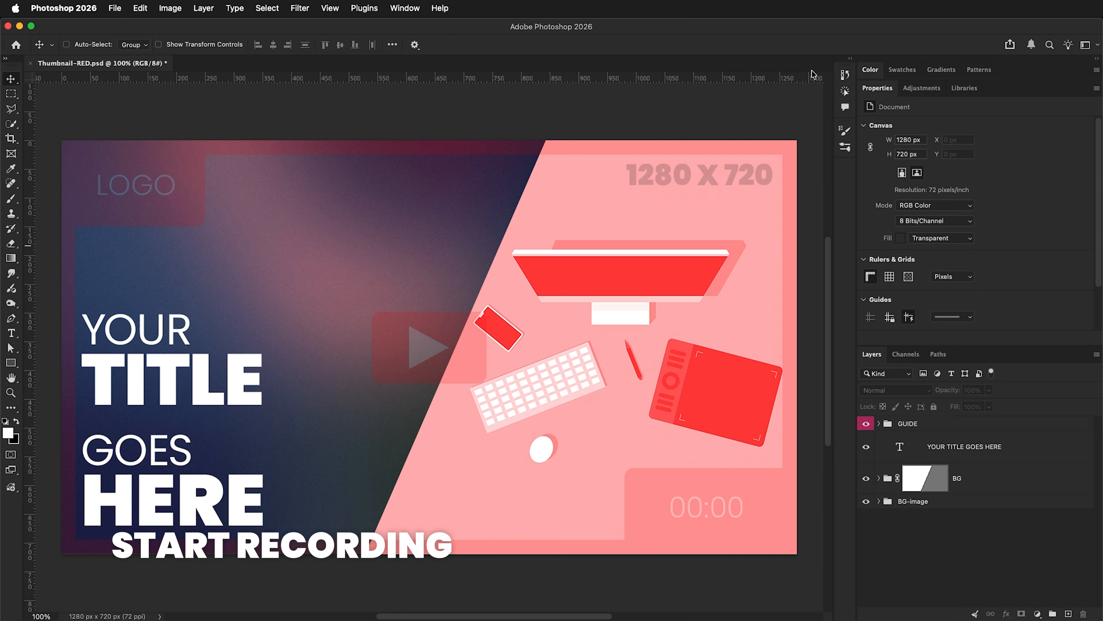
pyautogui.click(113, 9)
pyautogui.click(179, 253)
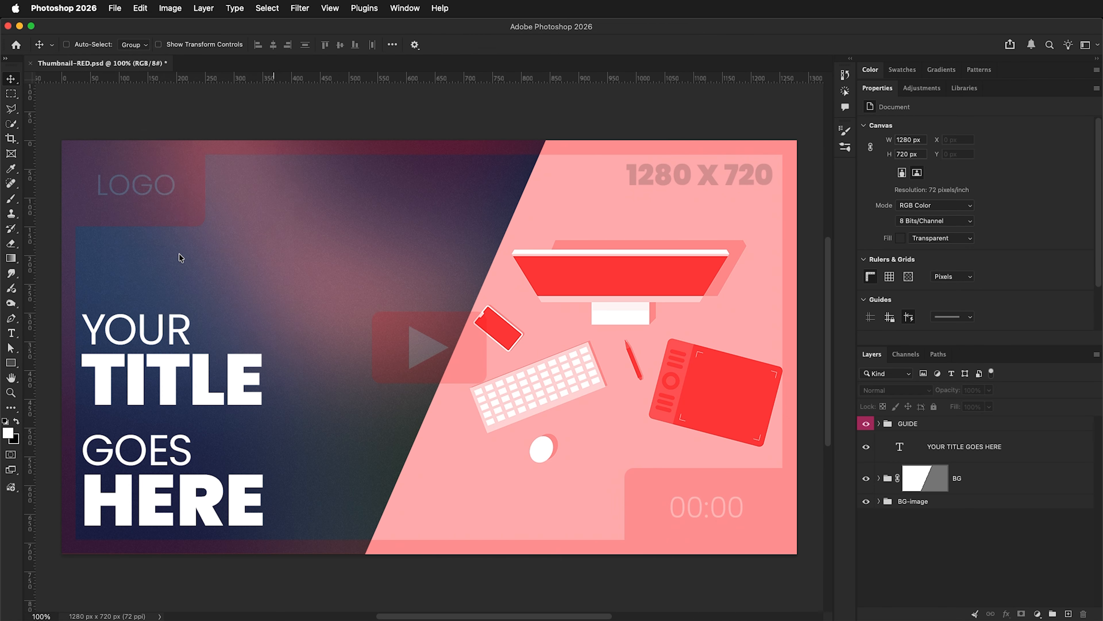
pyautogui.click(551, 133)
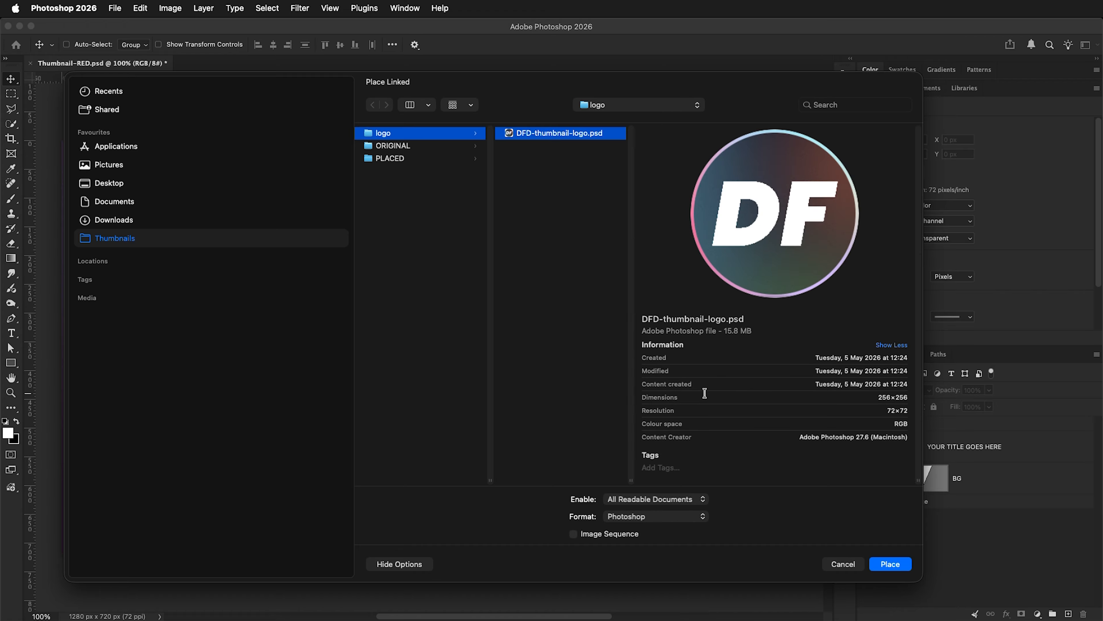
pyautogui.click(890, 564)
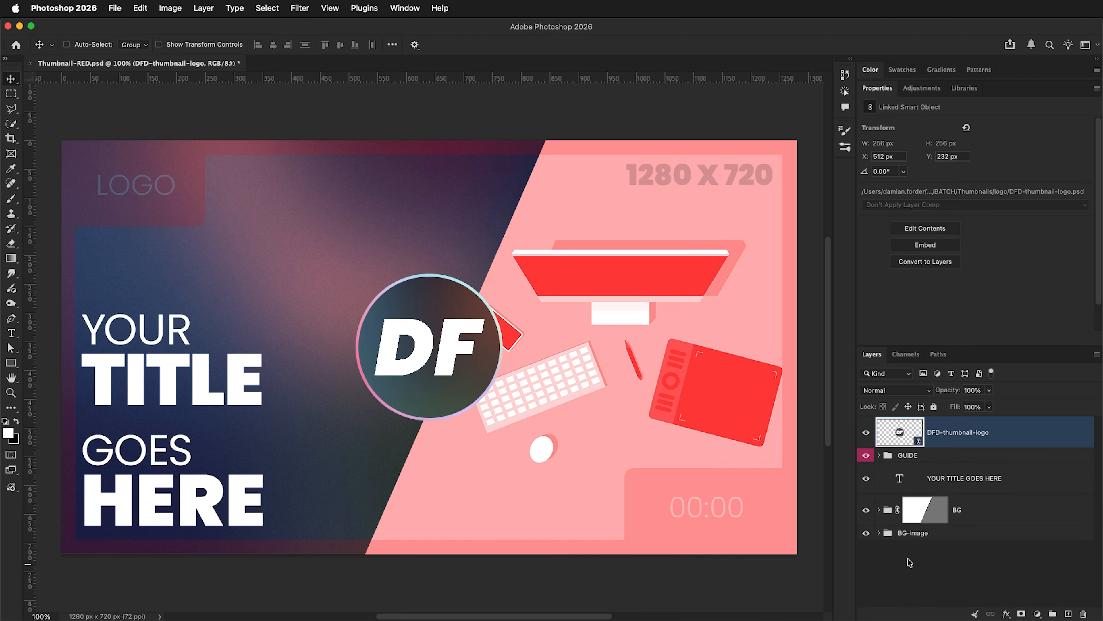
# Scale the logo to 39.06% and position it over the LOGO guide area at X 80 px, Y 80 px
pyautogui.click(140, 8)
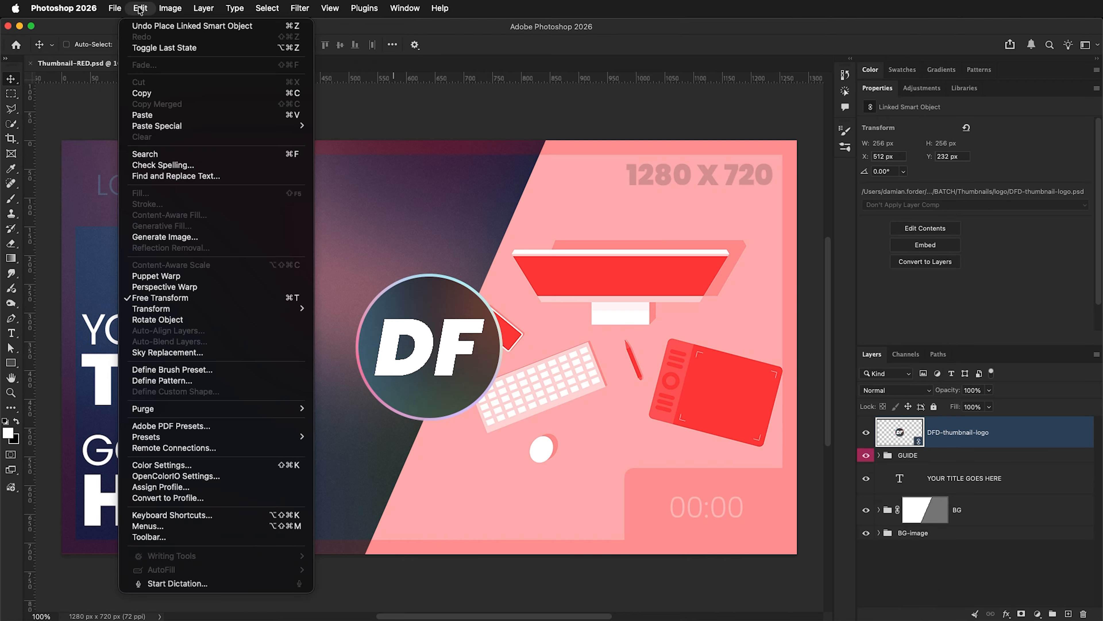
pyautogui.click(197, 300)
pyautogui.moveTo(504, 272); pyautogui.dragTo(114, 190)
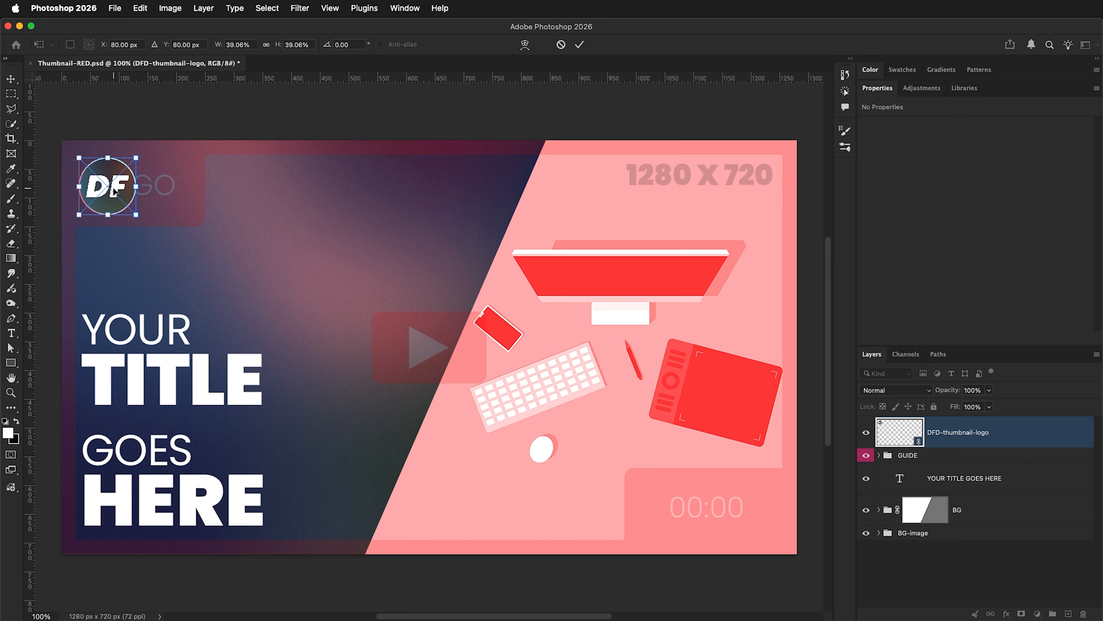
pyautogui.press('Return')
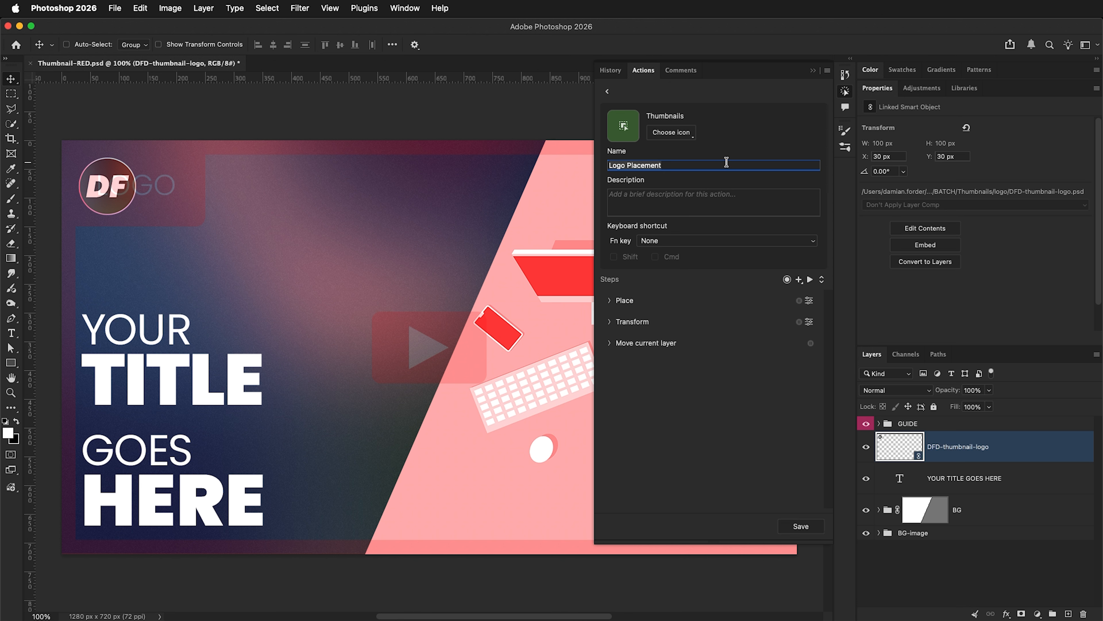
# Save the recorded Logo Placement action
pyautogui.click(802, 527)
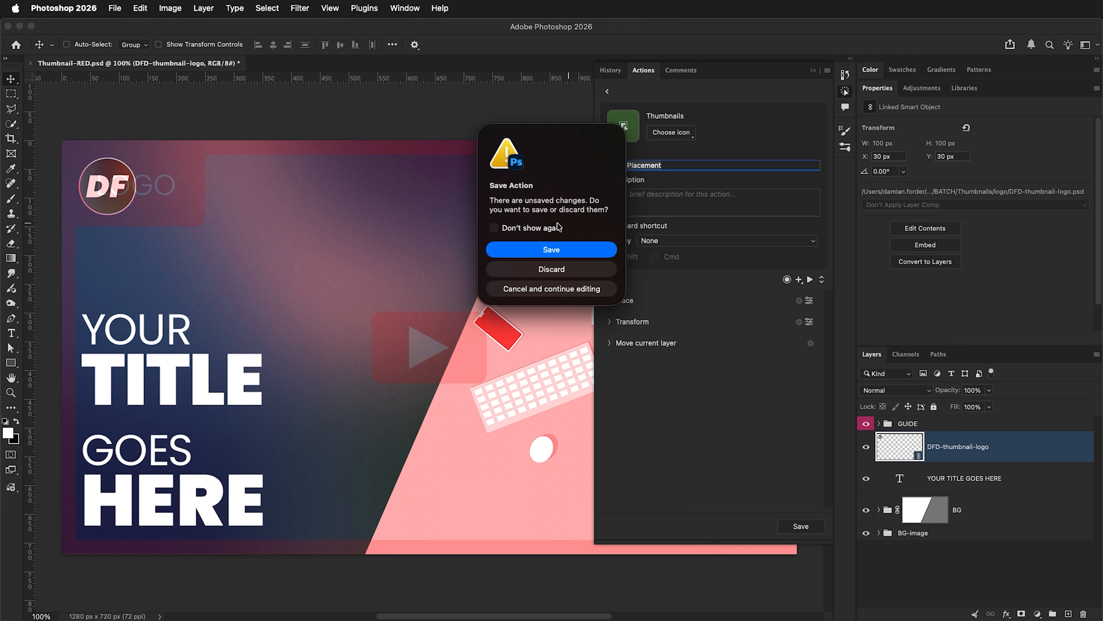
pyautogui.click(592, 255)
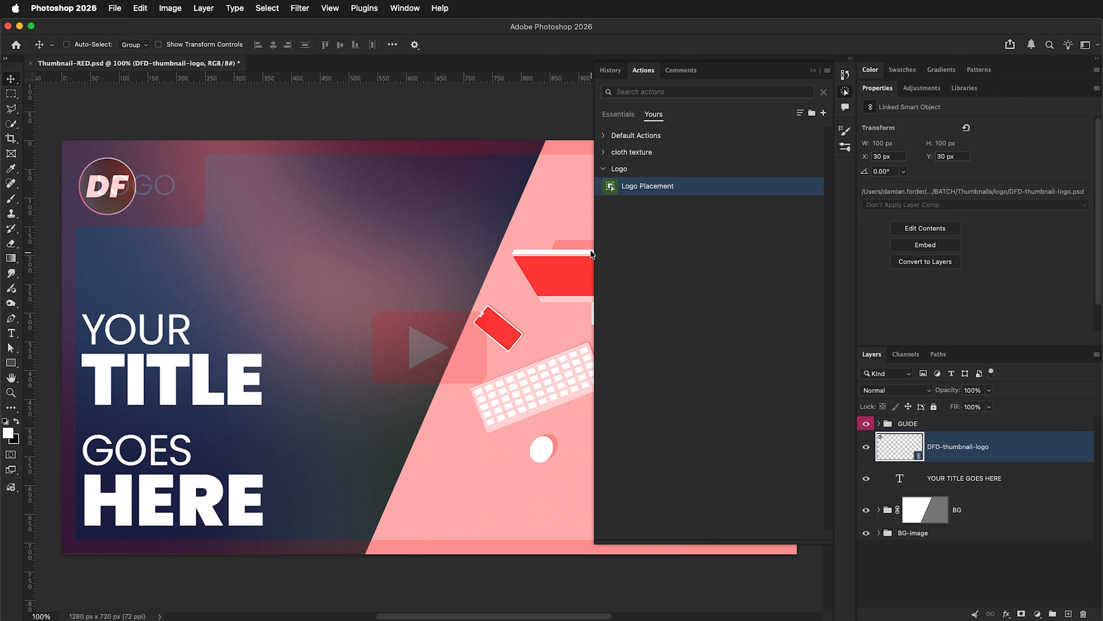
pyautogui.moveTo(671, 190)
# Collapse the list of actions and close the Thumbnail-RED.psd document
pyautogui.click(813, 72)
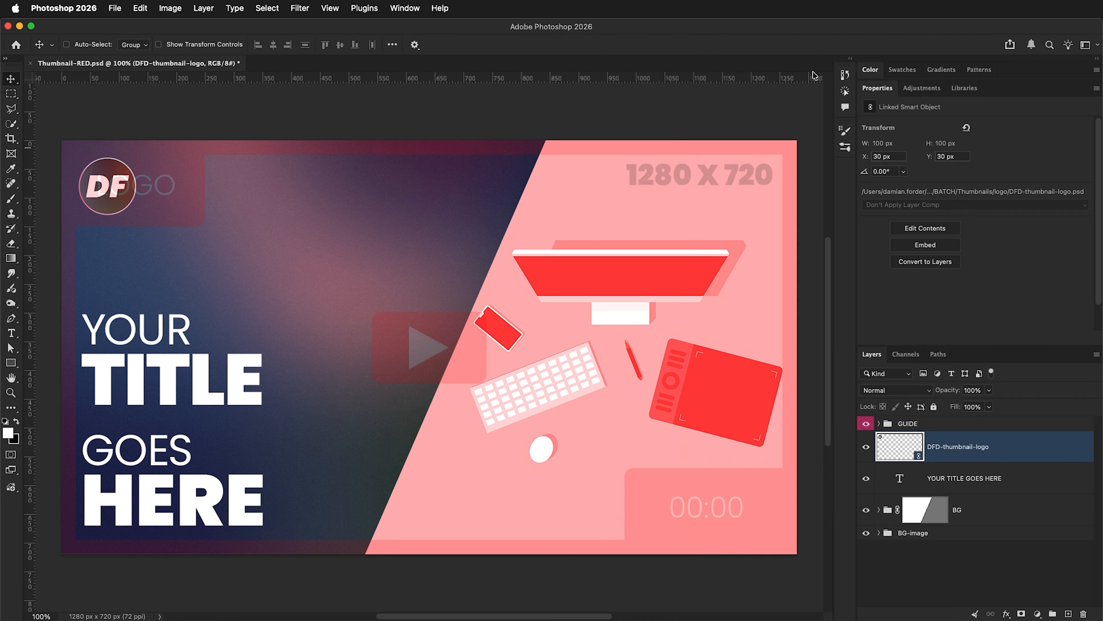
pyautogui.click(30, 63)
pyautogui.click(568, 259)
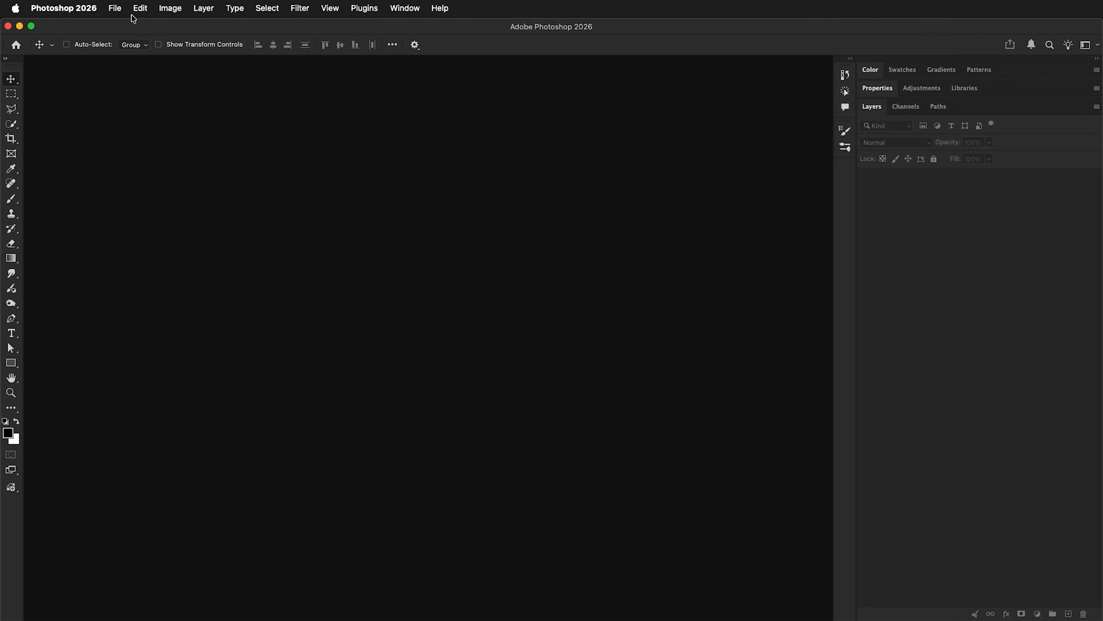
# Start a Batch process that plays the Logo Placement action from the Logo set
pyautogui.click(116, 10)
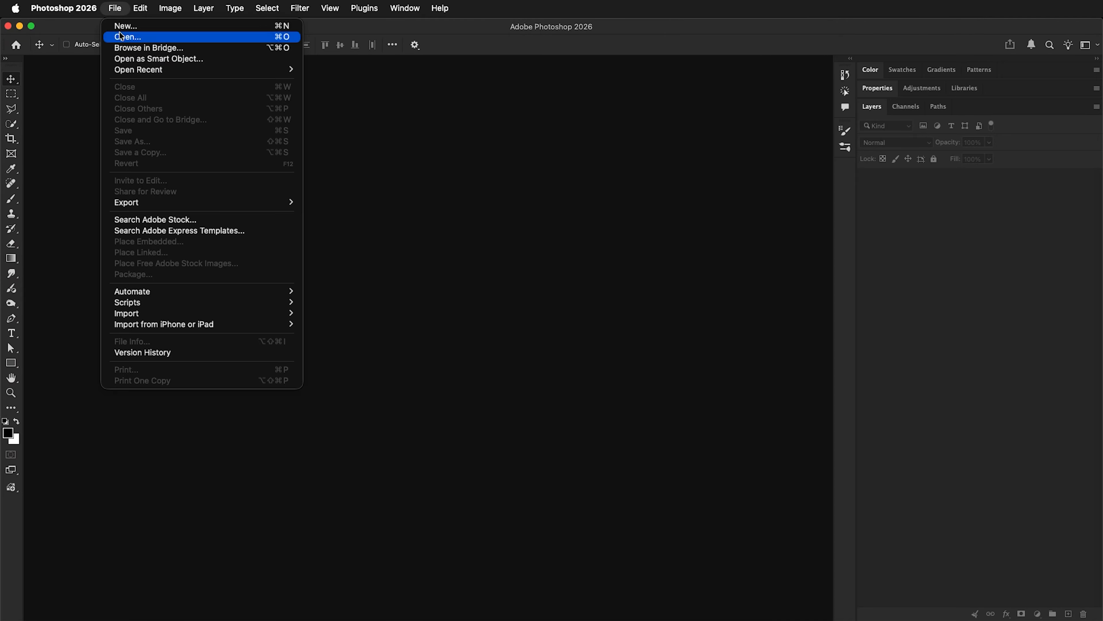
pyautogui.moveTo(204, 295)
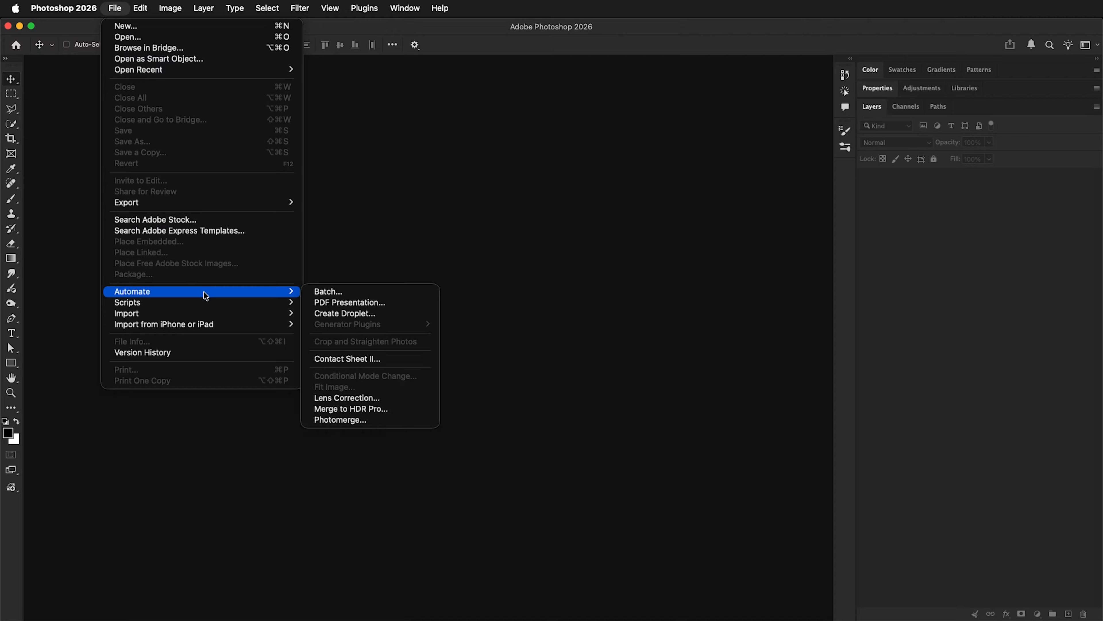
pyautogui.click(407, 292)
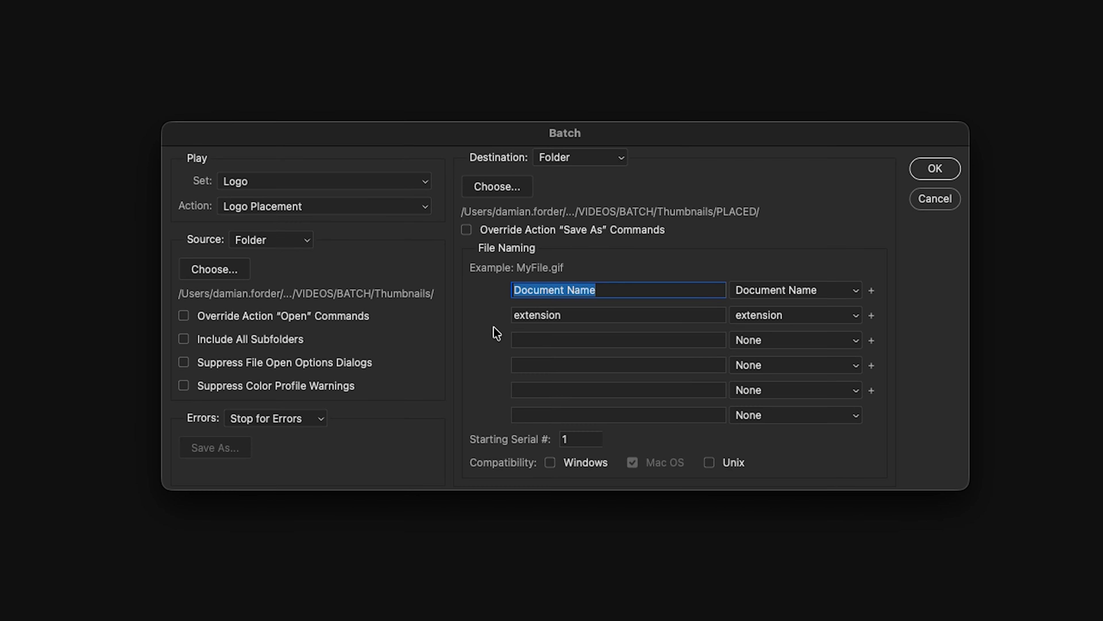
pyautogui.click(361, 182)
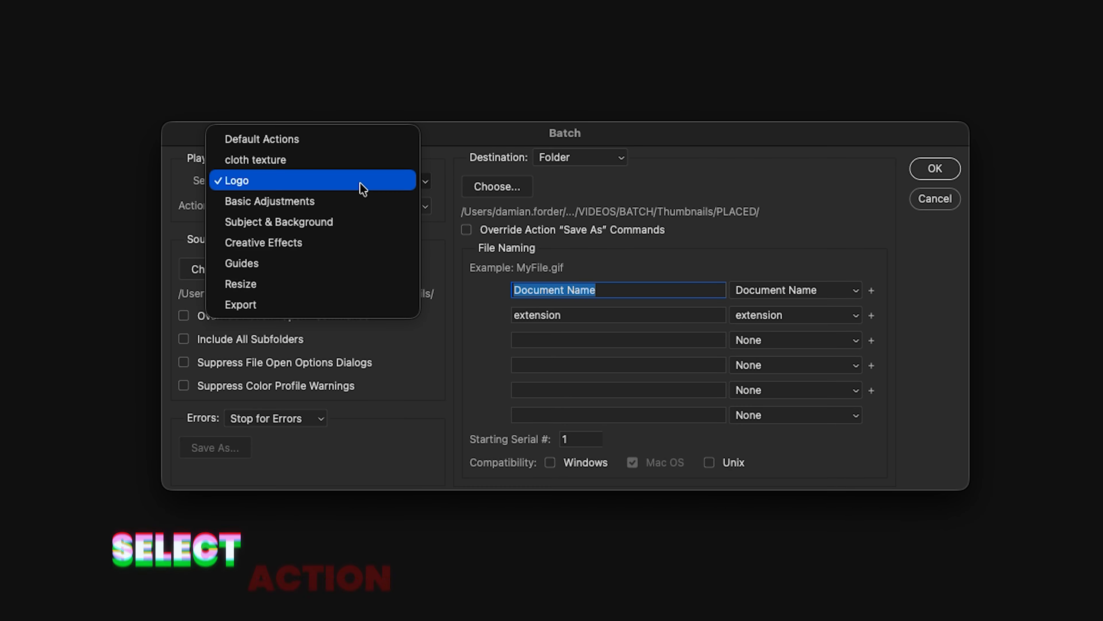
pyautogui.click(361, 182)
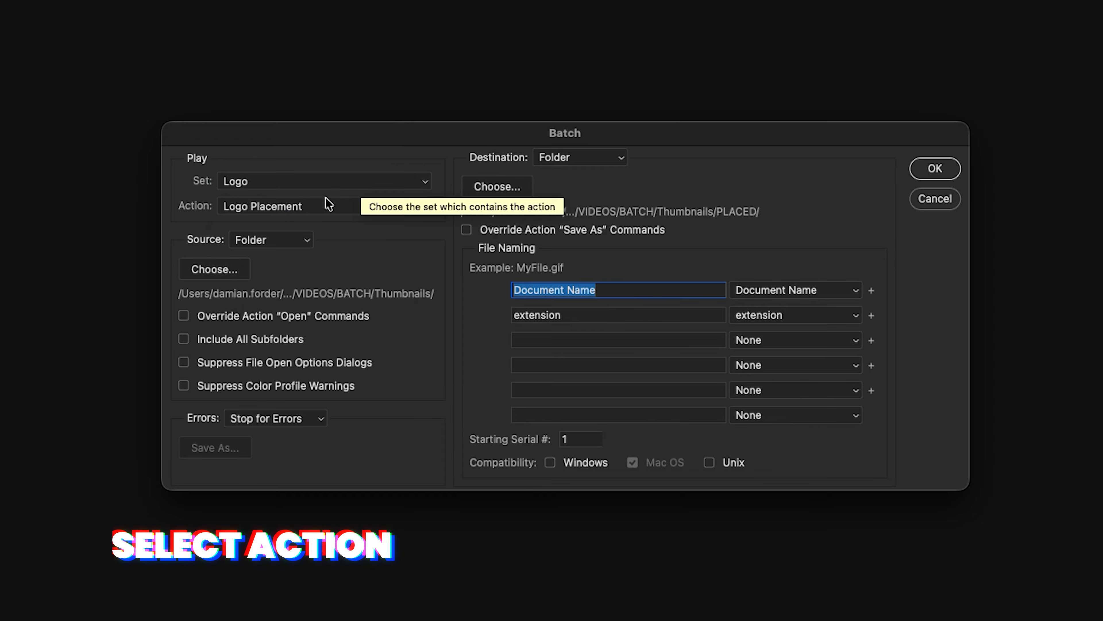
pyautogui.click(416, 207)
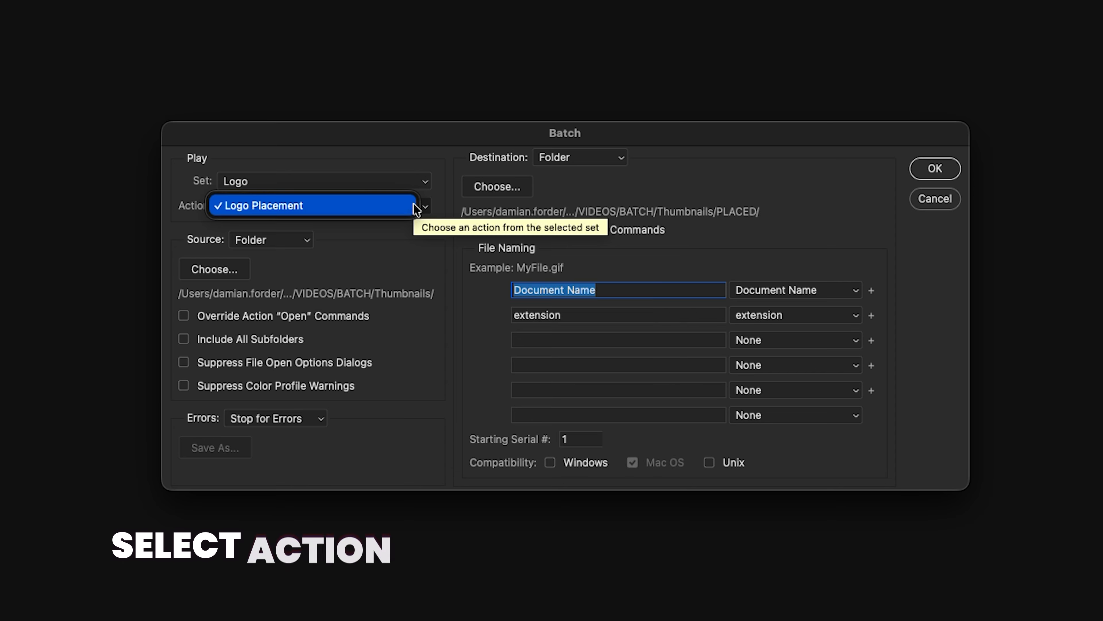
pyautogui.click(391, 208)
# Set the batch source to Folder and choose the ORIGINAL folder inside Thumbnails
pyautogui.click(308, 242)
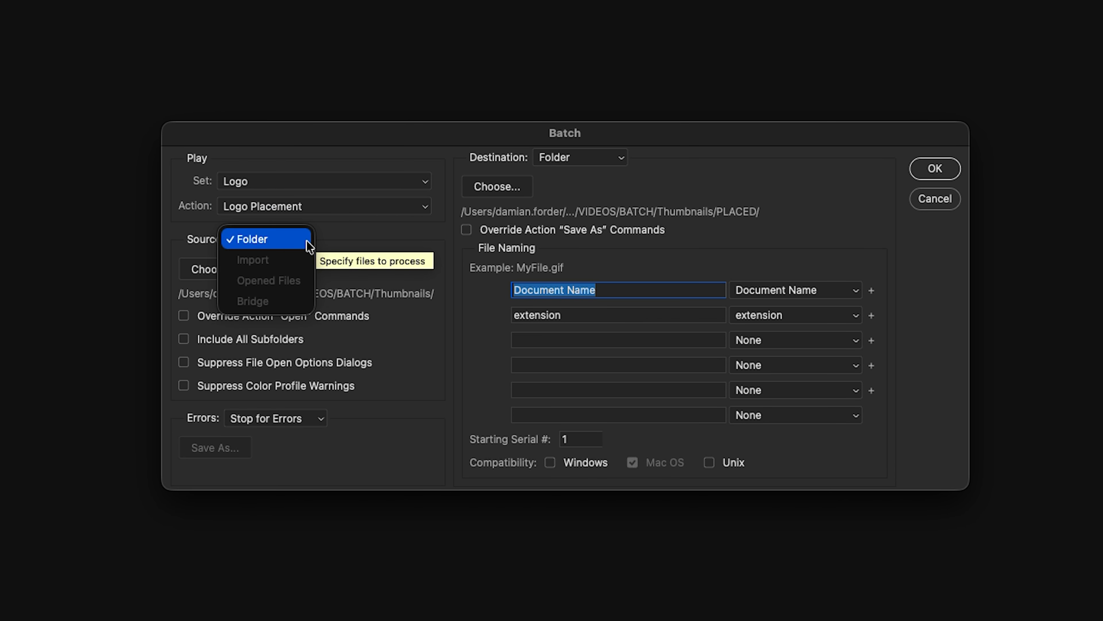
pyautogui.click(295, 240)
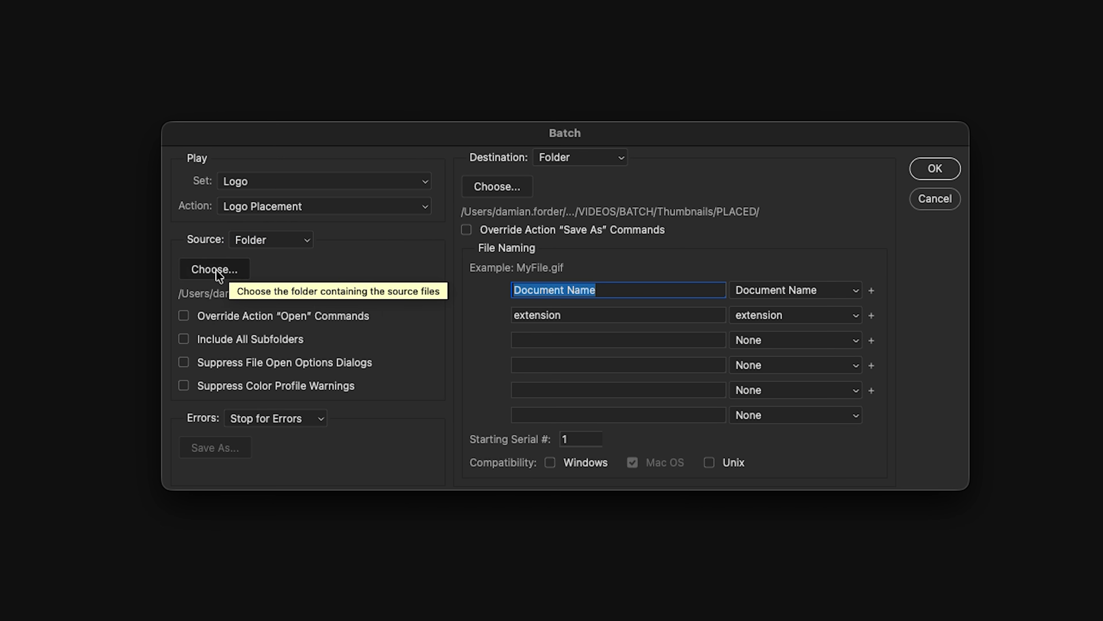
pyautogui.click(214, 269)
pyautogui.click(452, 101)
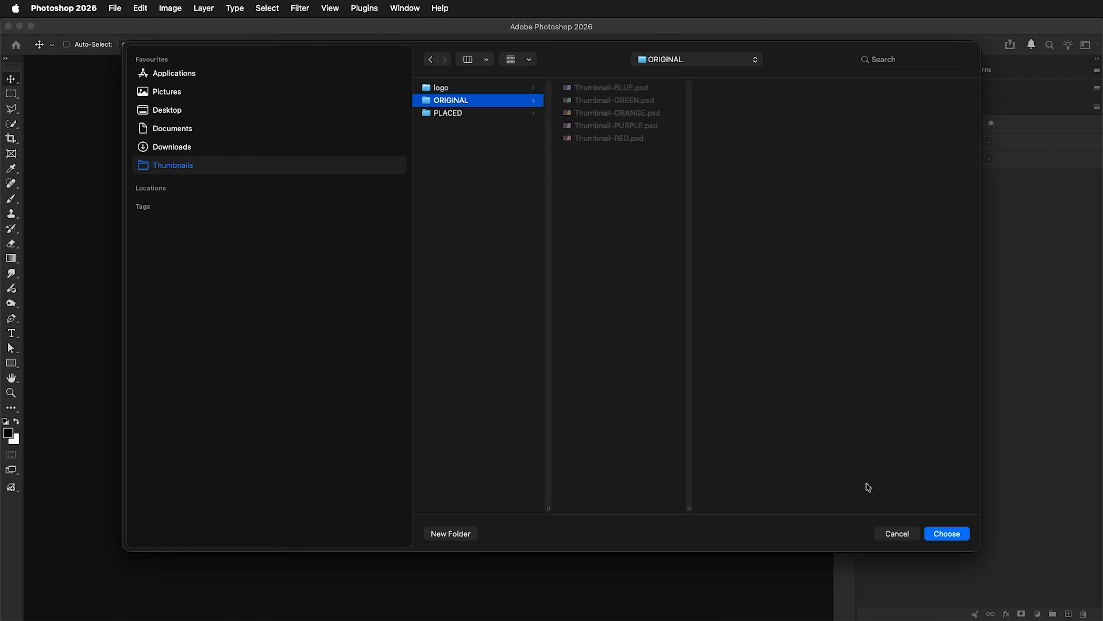
pyautogui.click(947, 534)
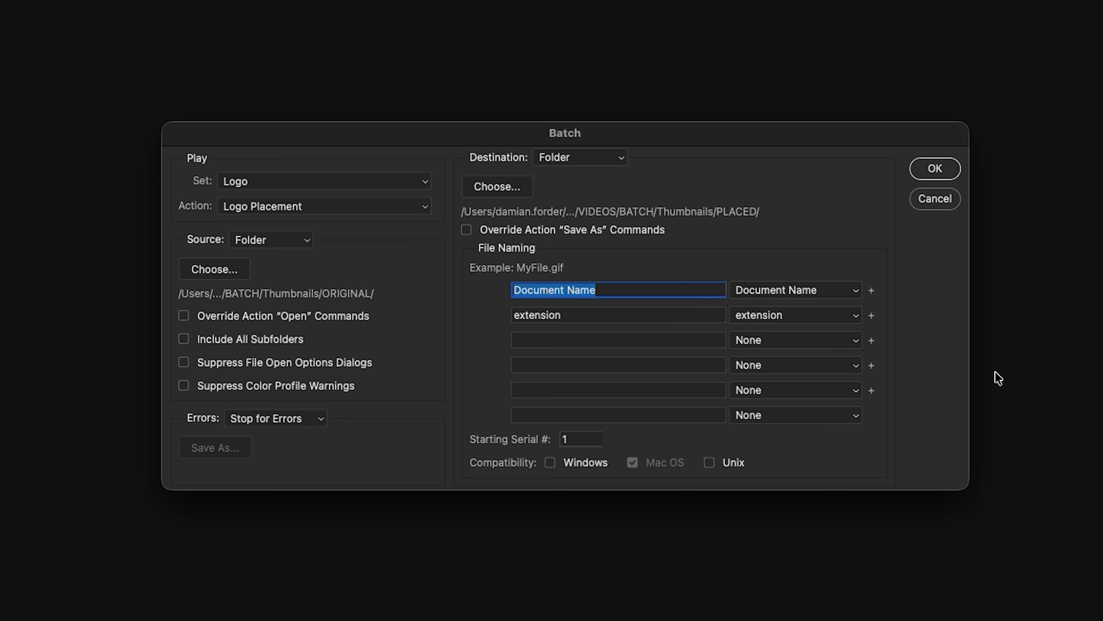
# Set the batch destination to the PLACED folder inside Thumbnails and run the batch
pyautogui.click(622, 156)
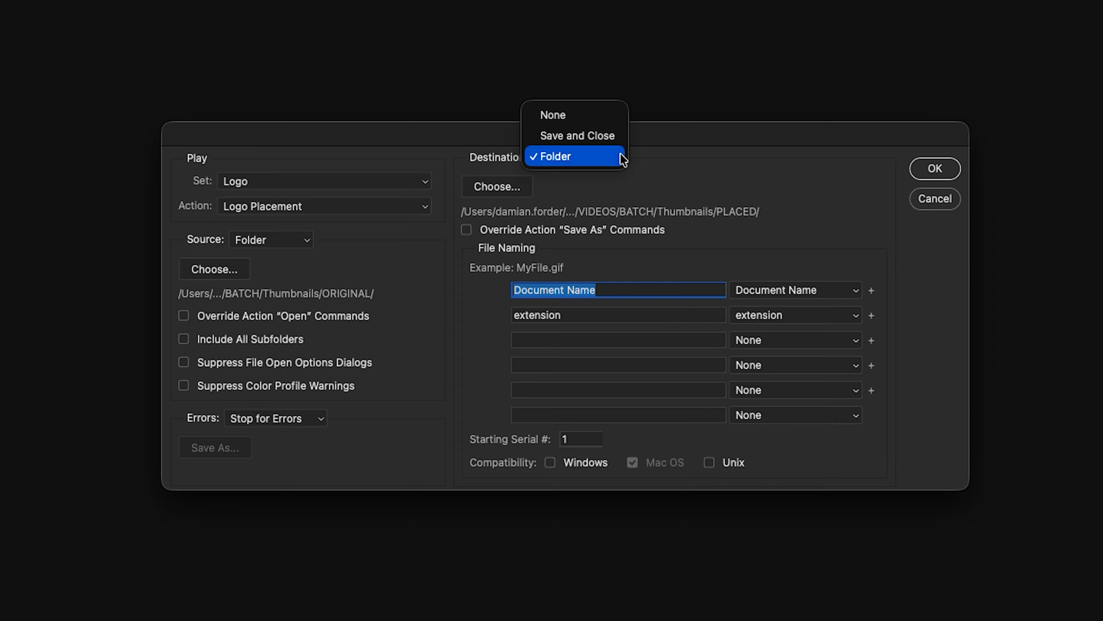
pyautogui.click(585, 157)
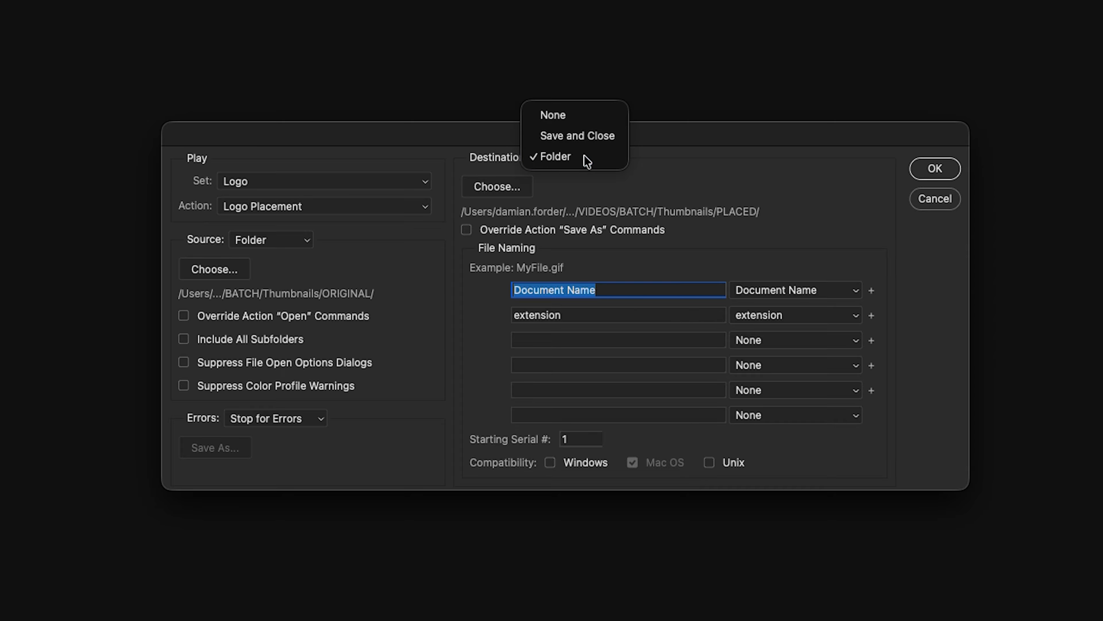
pyautogui.click(496, 187)
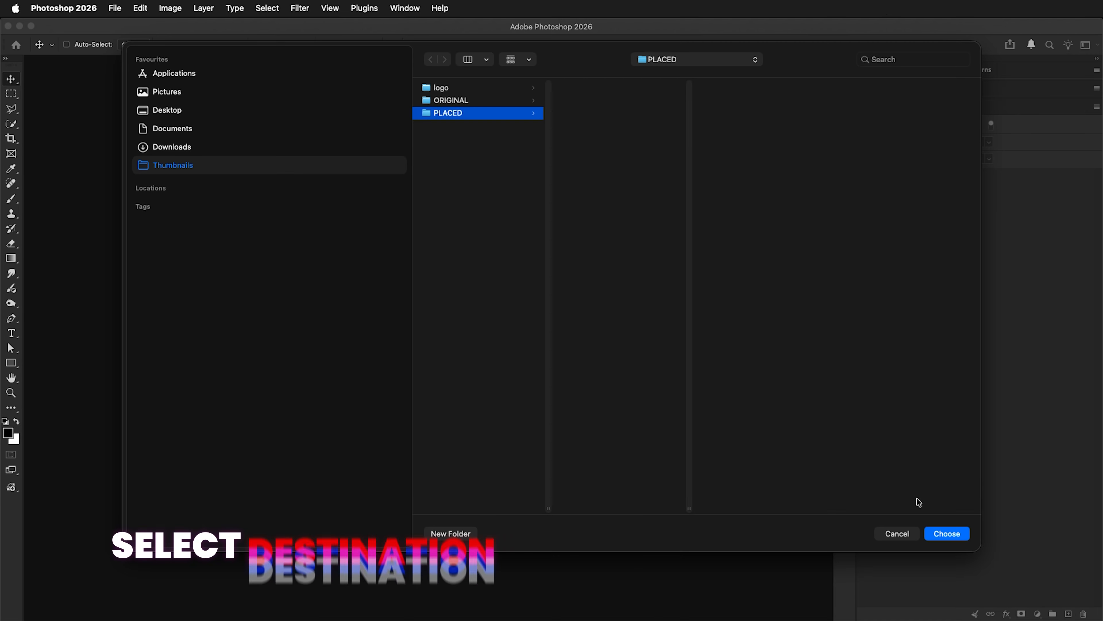
pyautogui.click(951, 538)
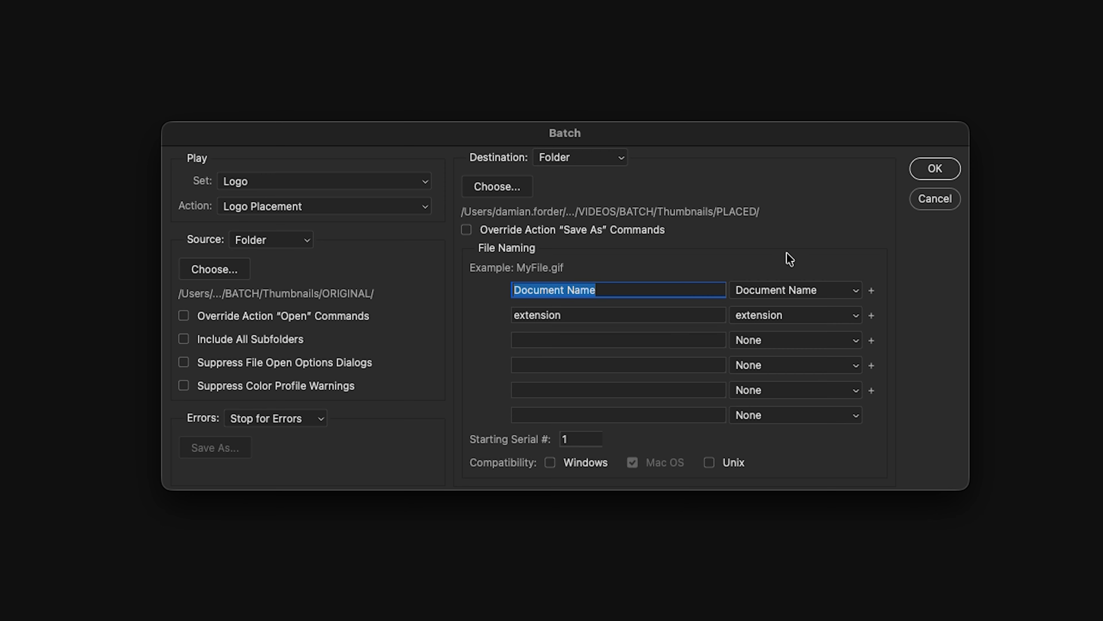
pyautogui.click(935, 173)
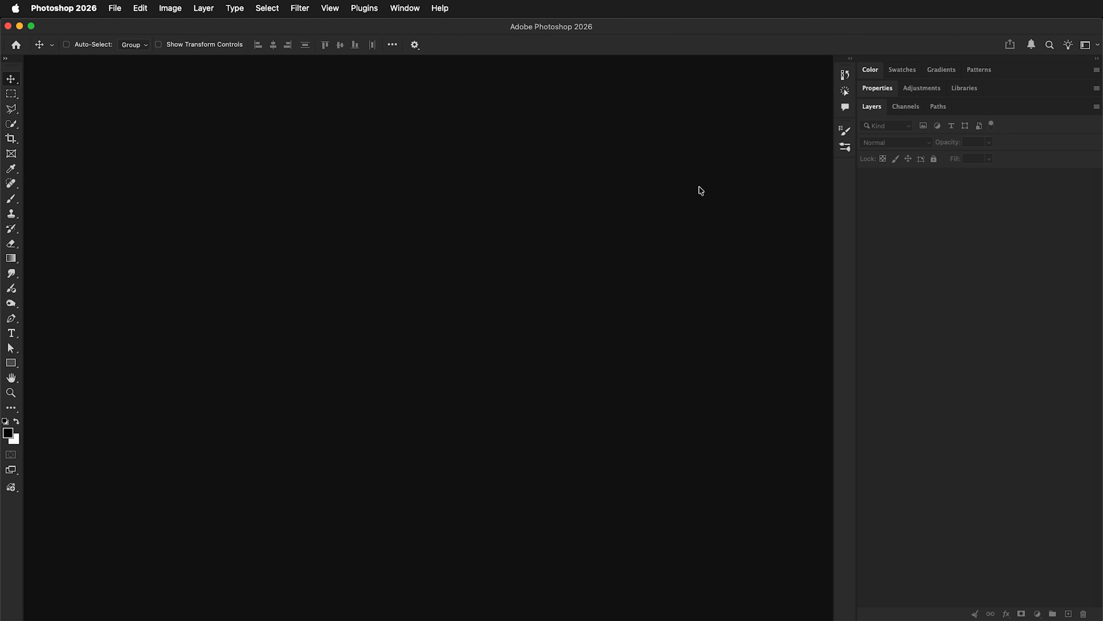
# Preview the processed thumbnails in the PLACED folder and open all five, from Thumbnail-BLUE.psd to Thumbnail-RED.psd
pyautogui.click(114, 9)
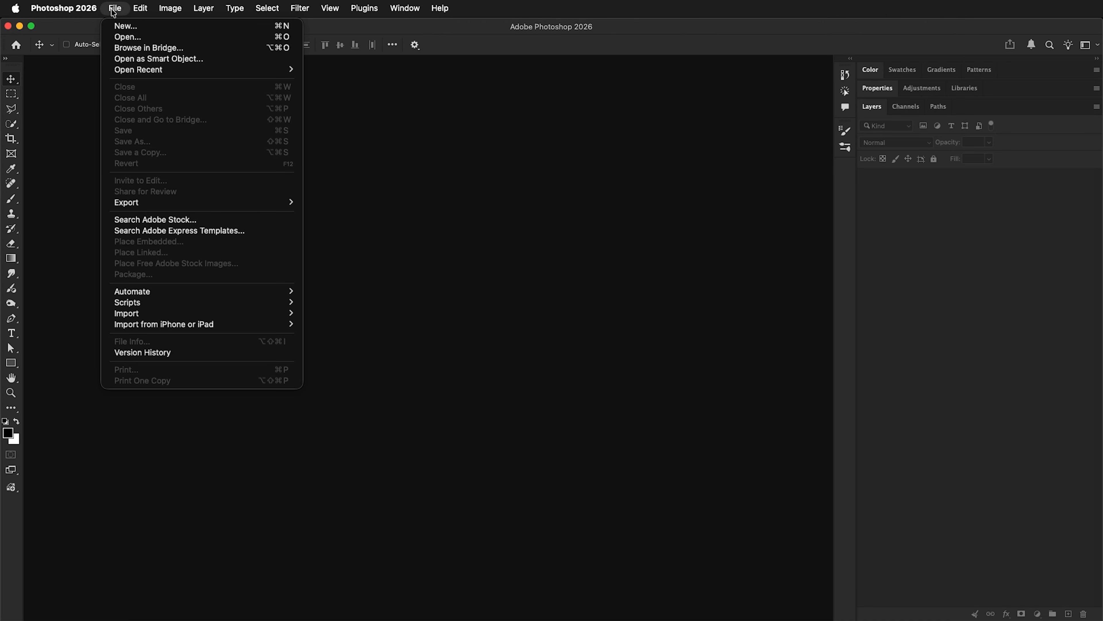
pyautogui.click(133, 38)
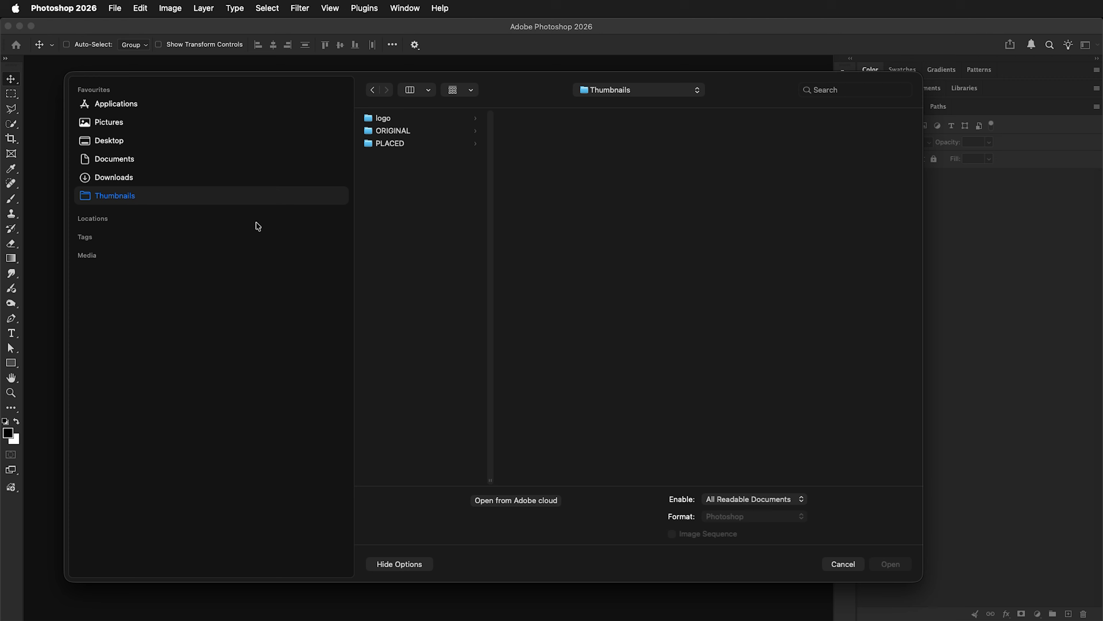
pyautogui.click(390, 144)
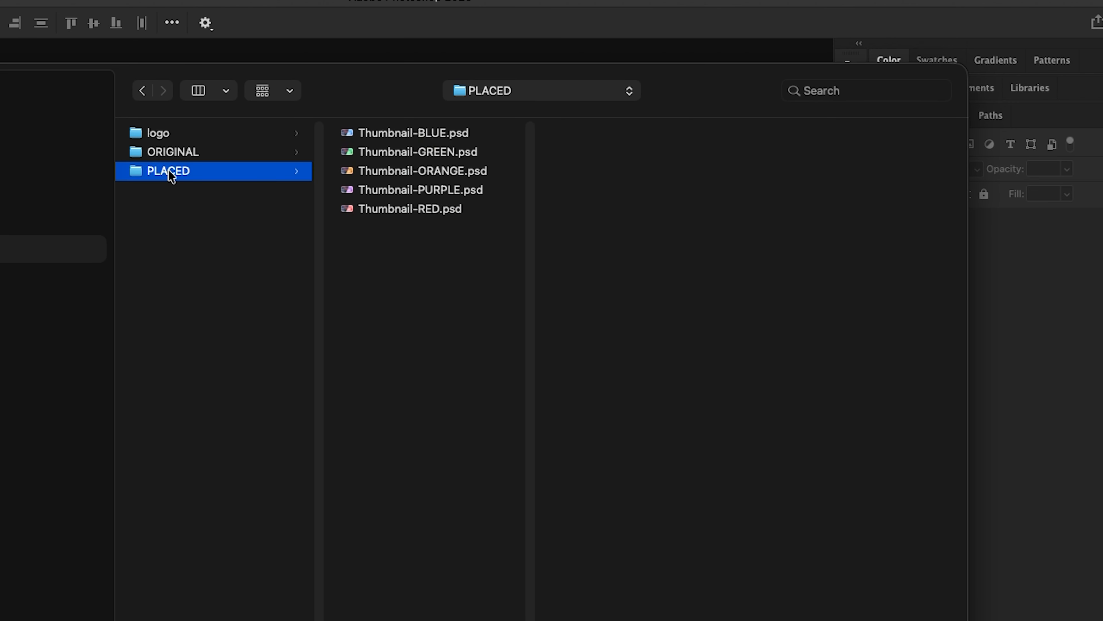
pyautogui.click(432, 133)
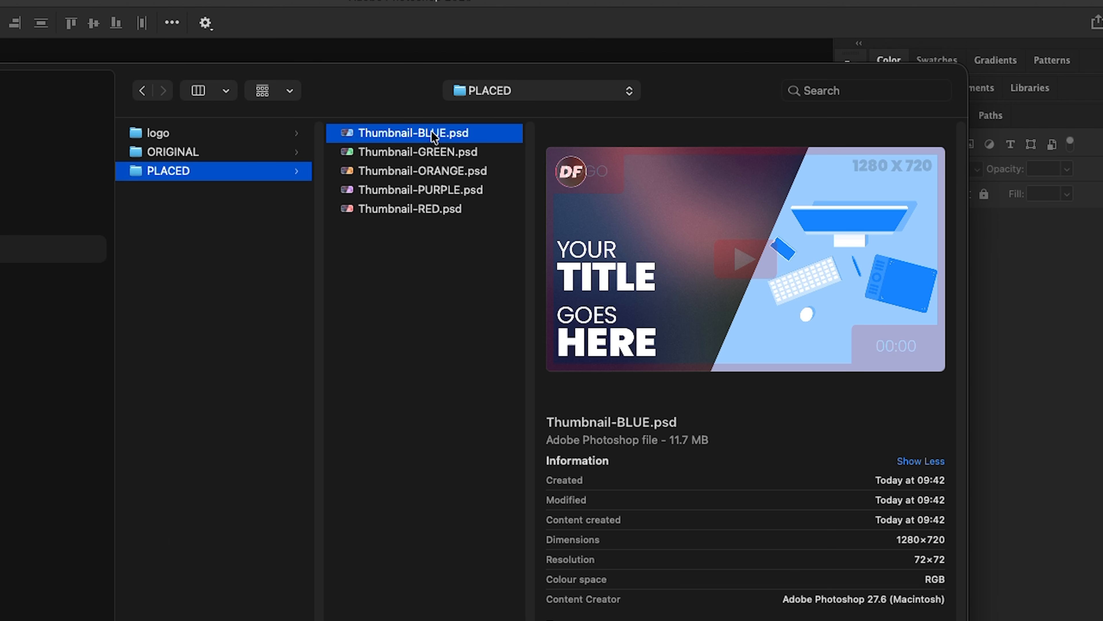
pyautogui.press('Down')
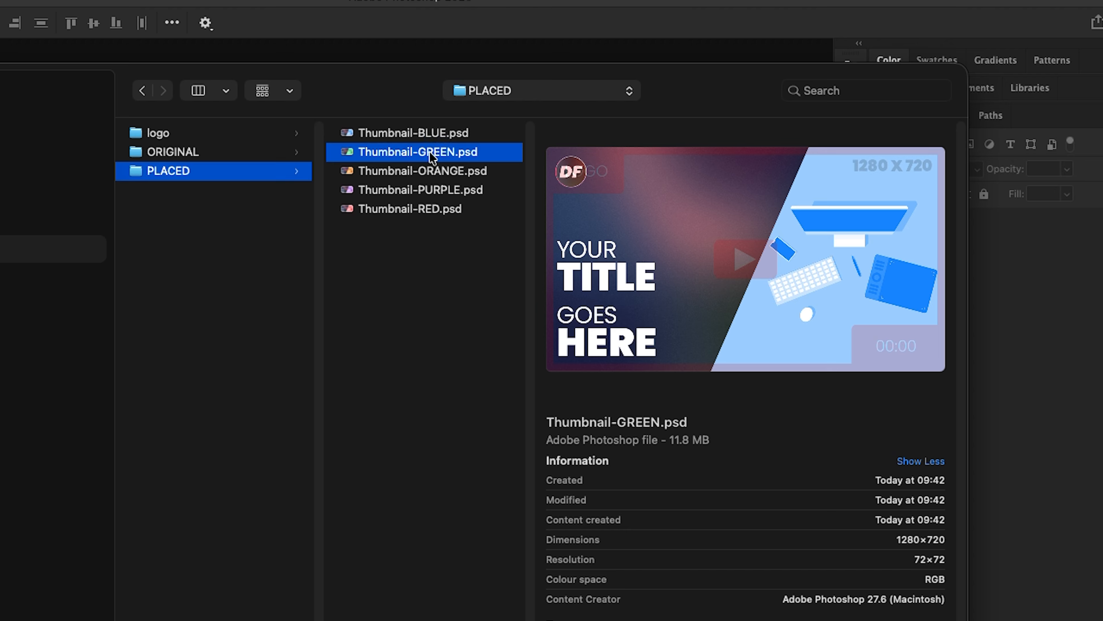
pyautogui.press('Down')
pyautogui.press('Down')
pyautogui.press('Down')
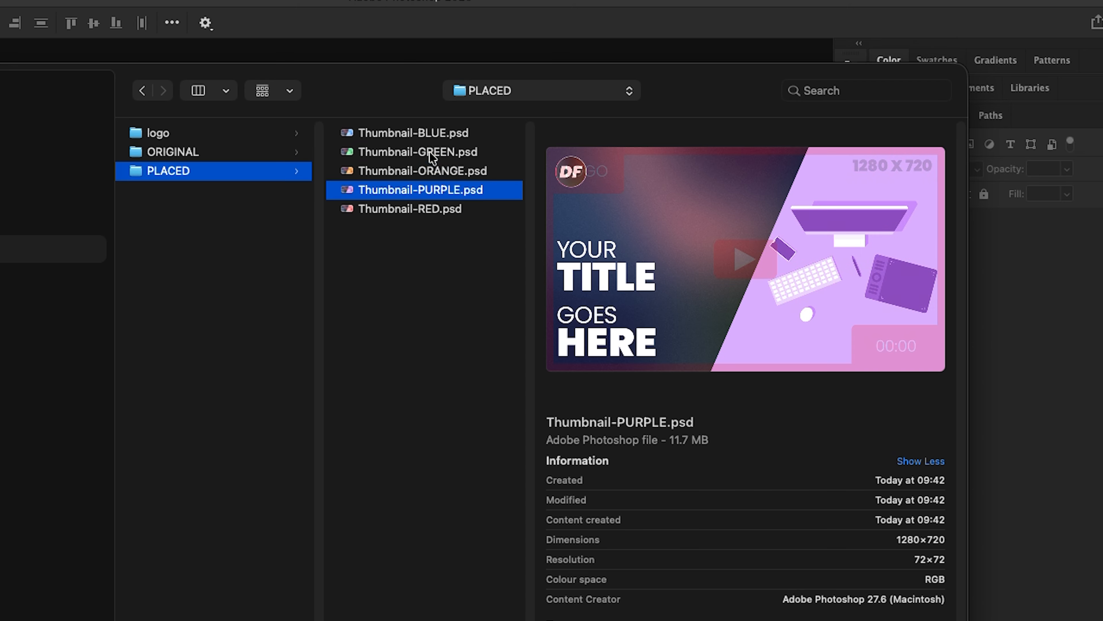
pyautogui.keyDown('shift'); pyautogui.click(487, 126); pyautogui.keyUp('shift')
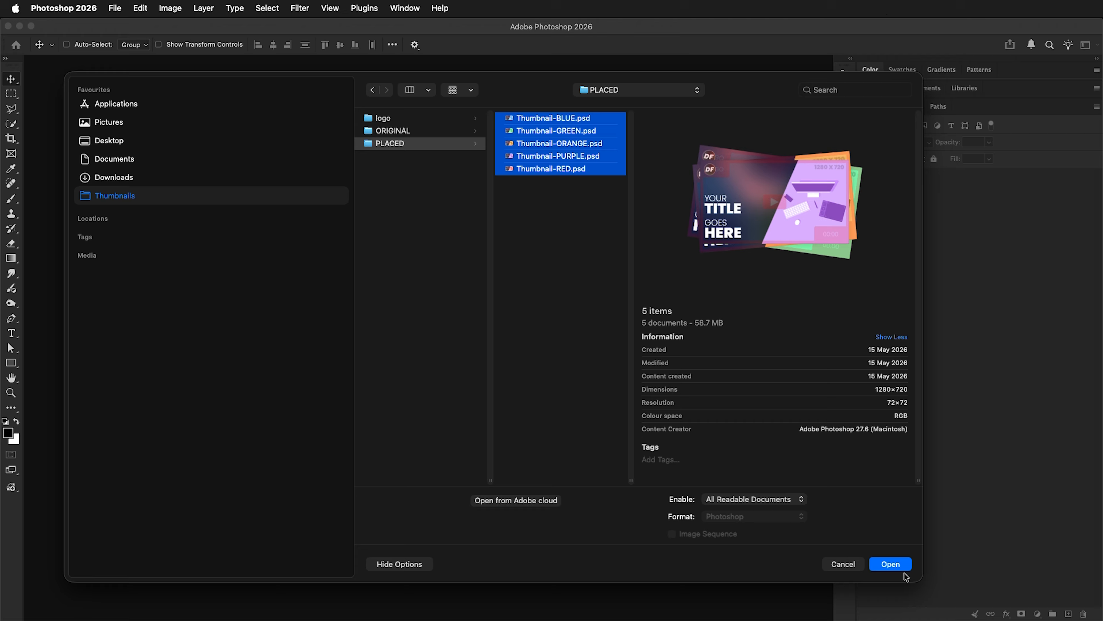
pyautogui.click(899, 566)
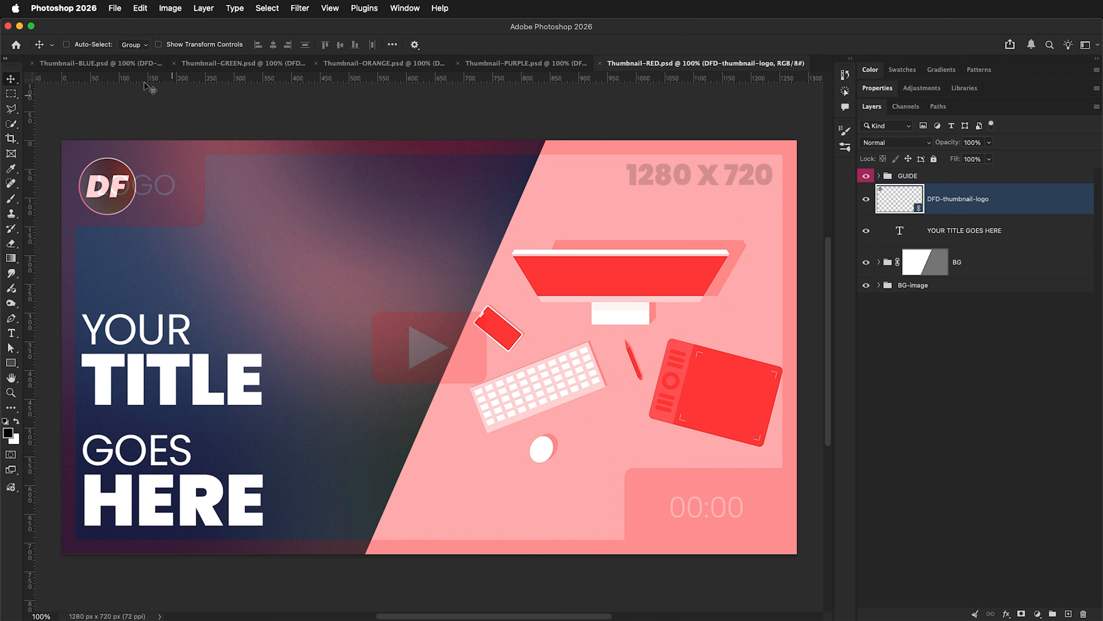
# Check the logo placement across the open thumbnails and hide the GUIDE group in Thumbnail-RED.psd
pyautogui.click(103, 64)
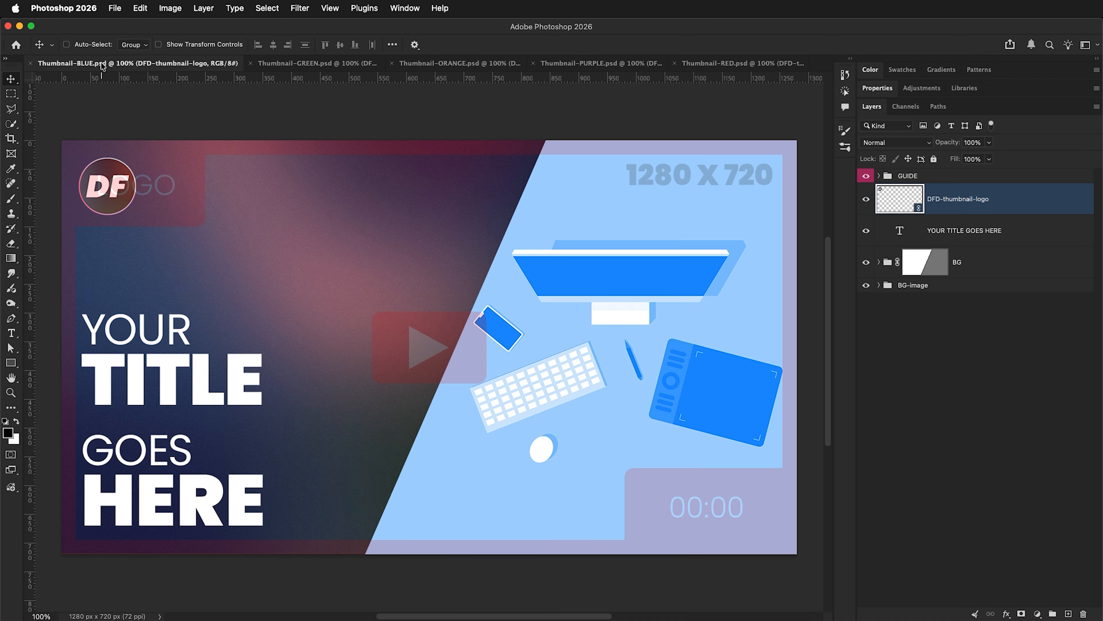
pyautogui.click(322, 65)
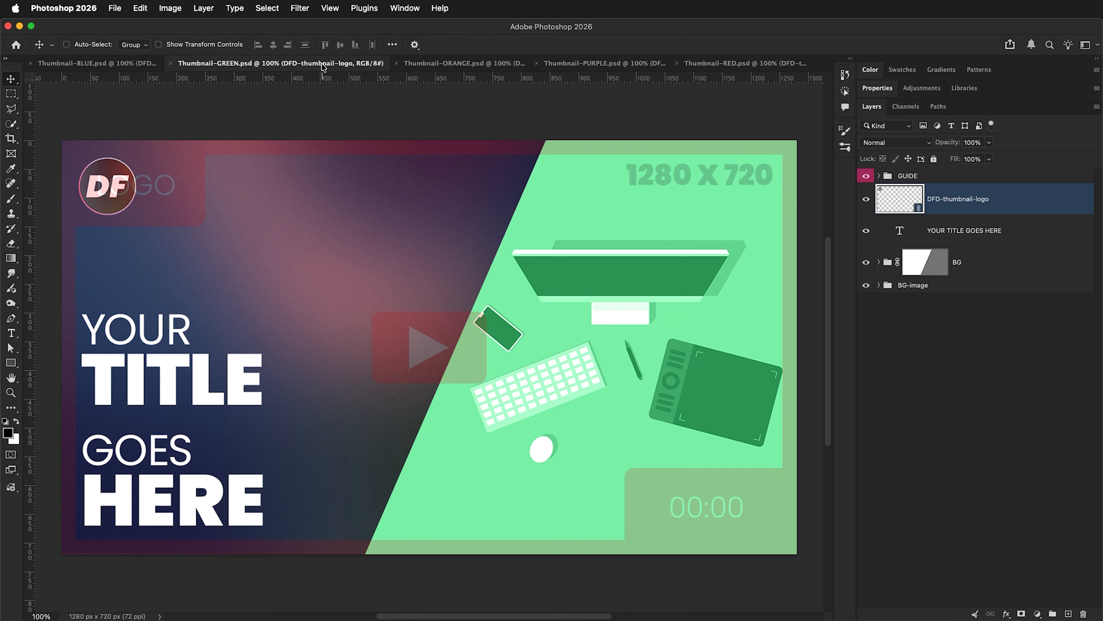
pyautogui.click(460, 64)
pyautogui.click(614, 64)
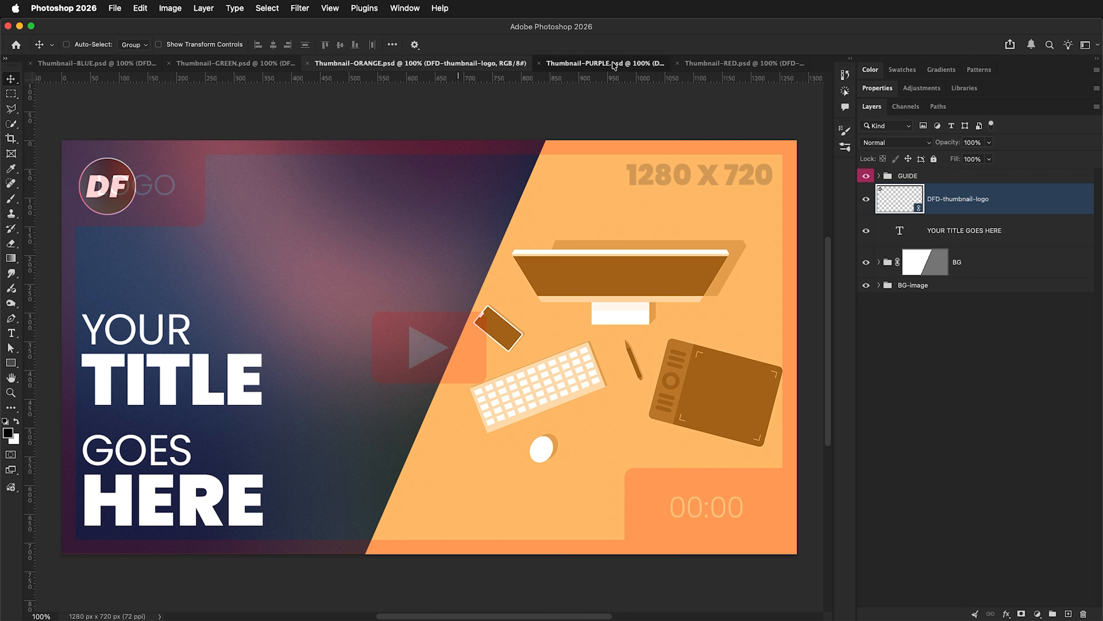
pyautogui.click(731, 65)
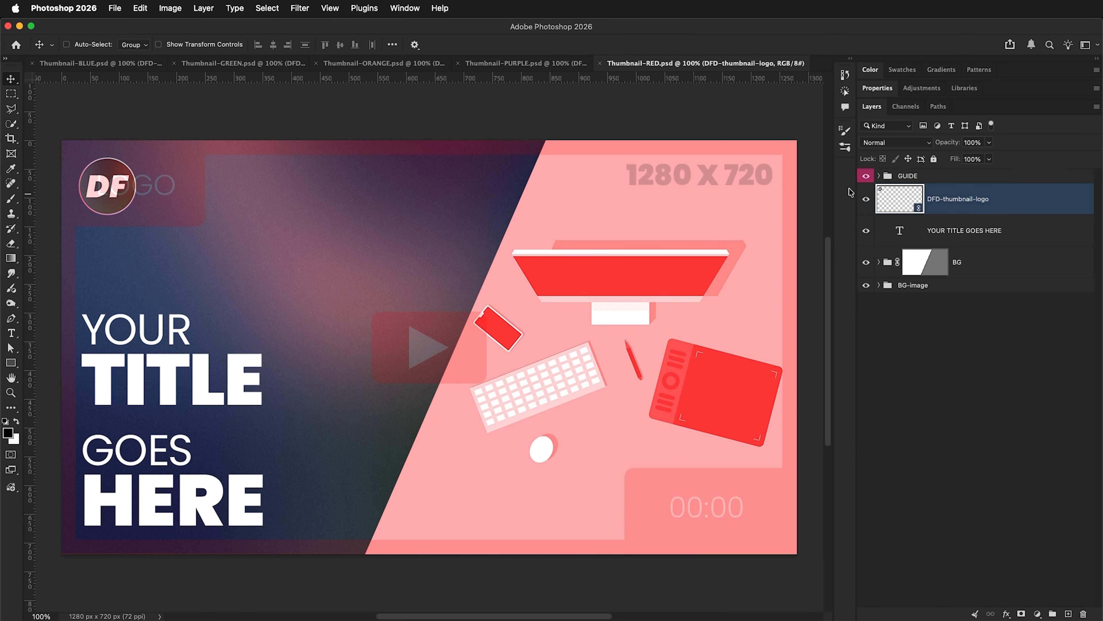
pyautogui.click(866, 179)
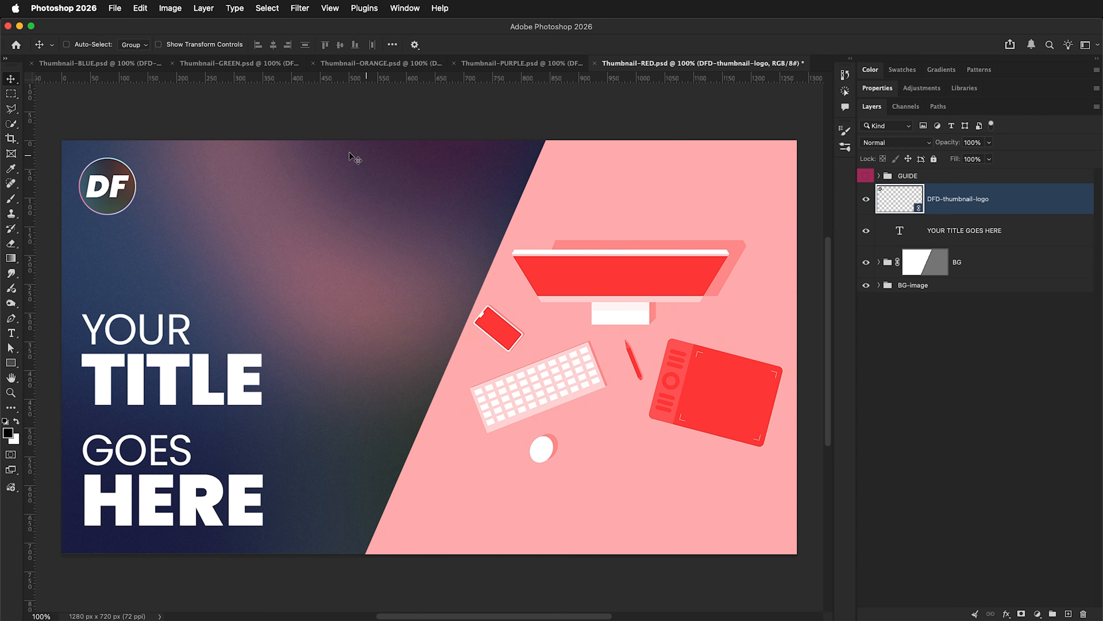